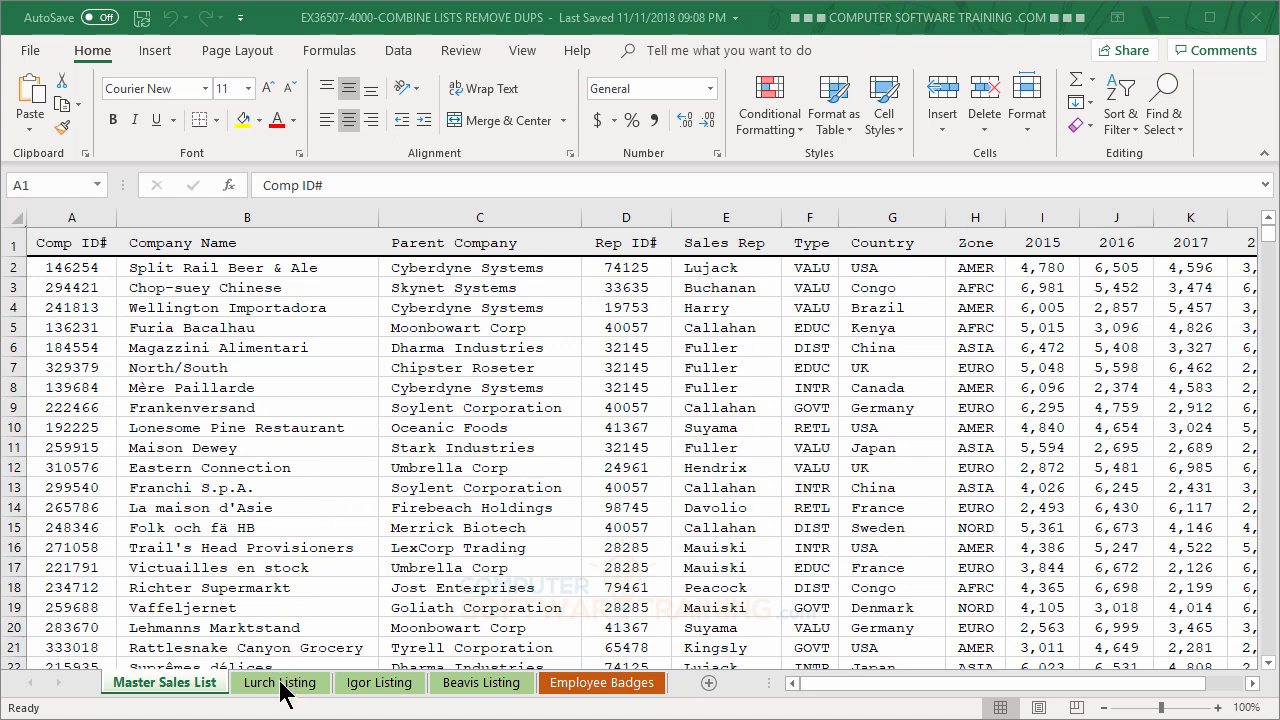
Look through the Lurch, Igor and Beavis listings, and examine where the records on the Master Sales List sheet end.
click(350, 686)
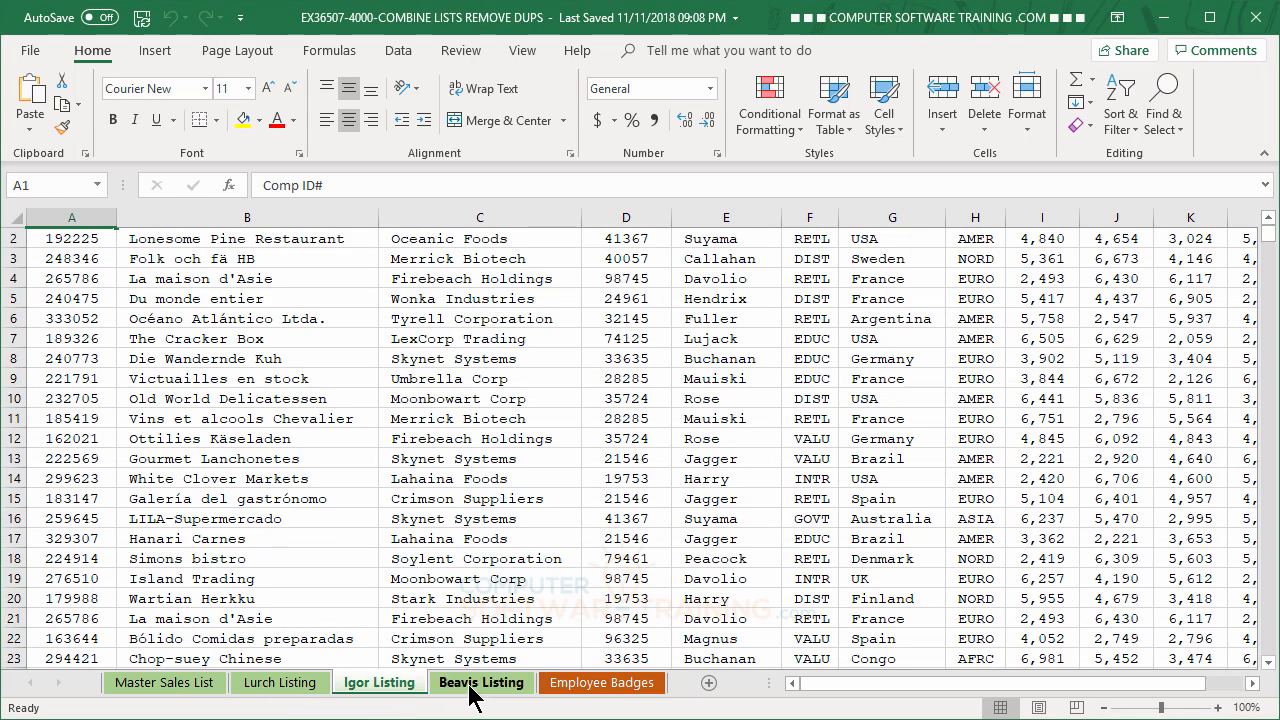
click(471, 686)
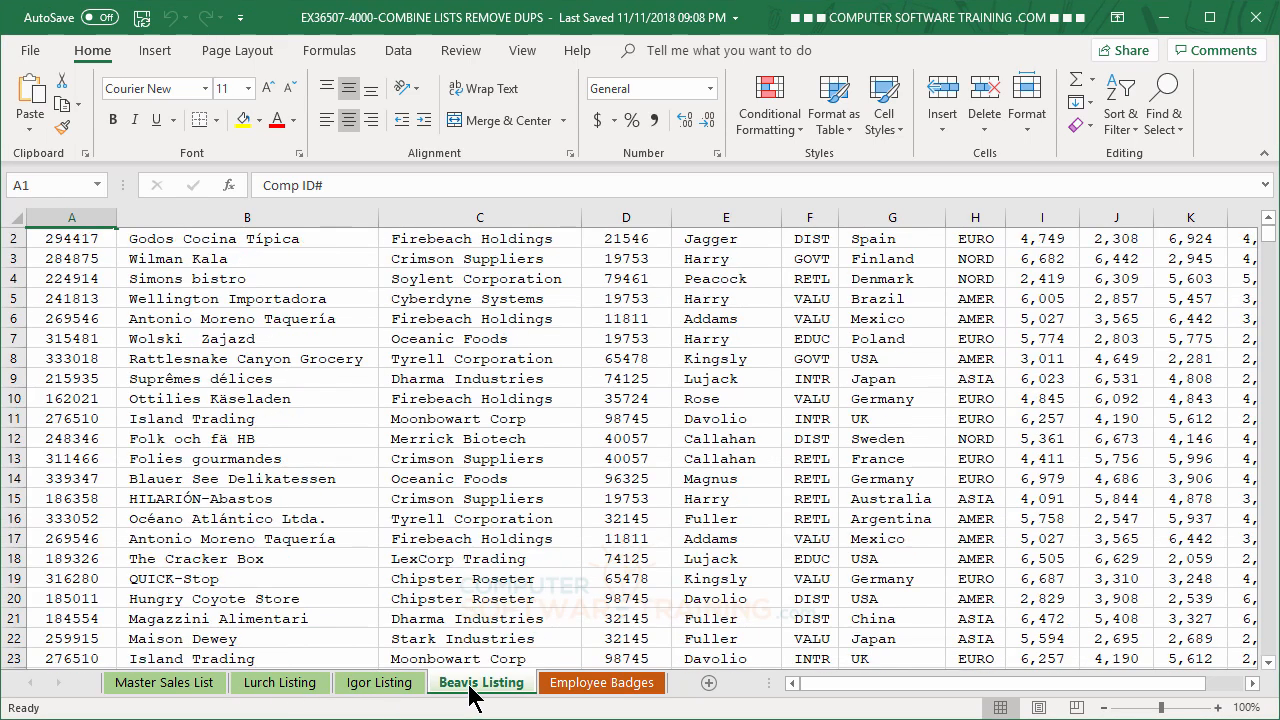
click(391, 686)
click(305, 687)
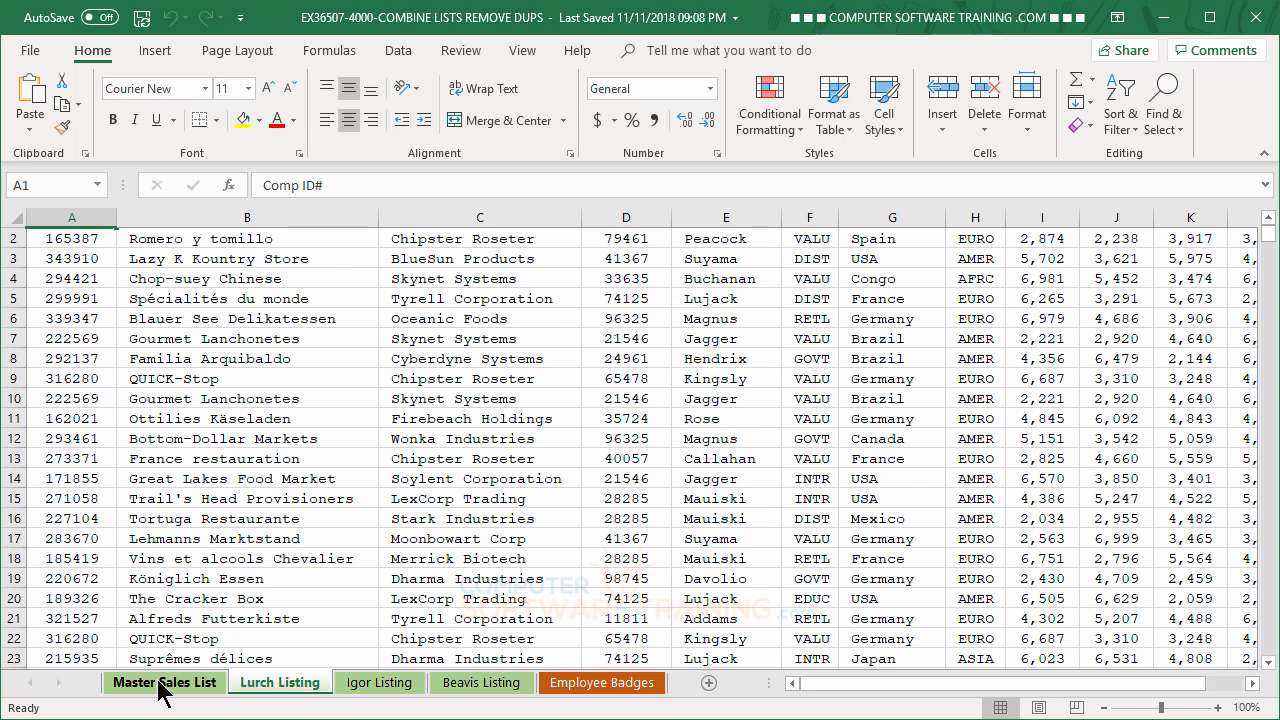
click(376, 684)
click(457, 684)
click(385, 690)
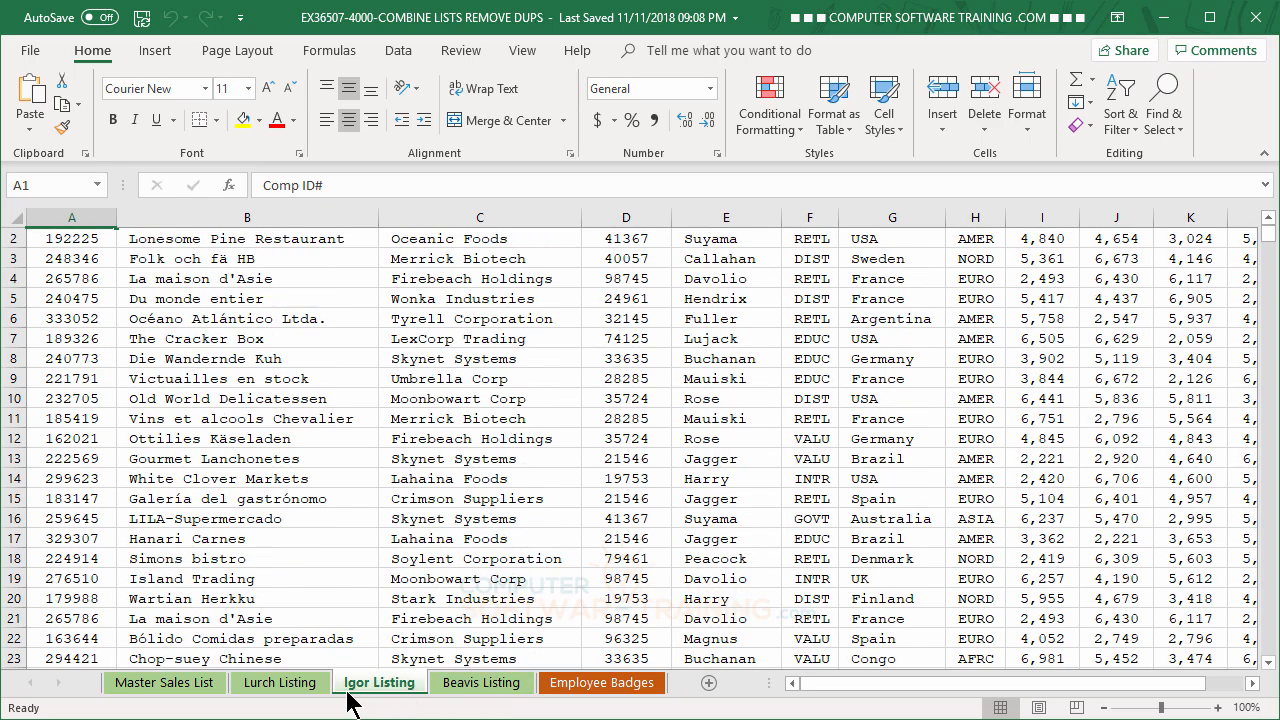
click(300, 688)
click(370, 690)
click(455, 688)
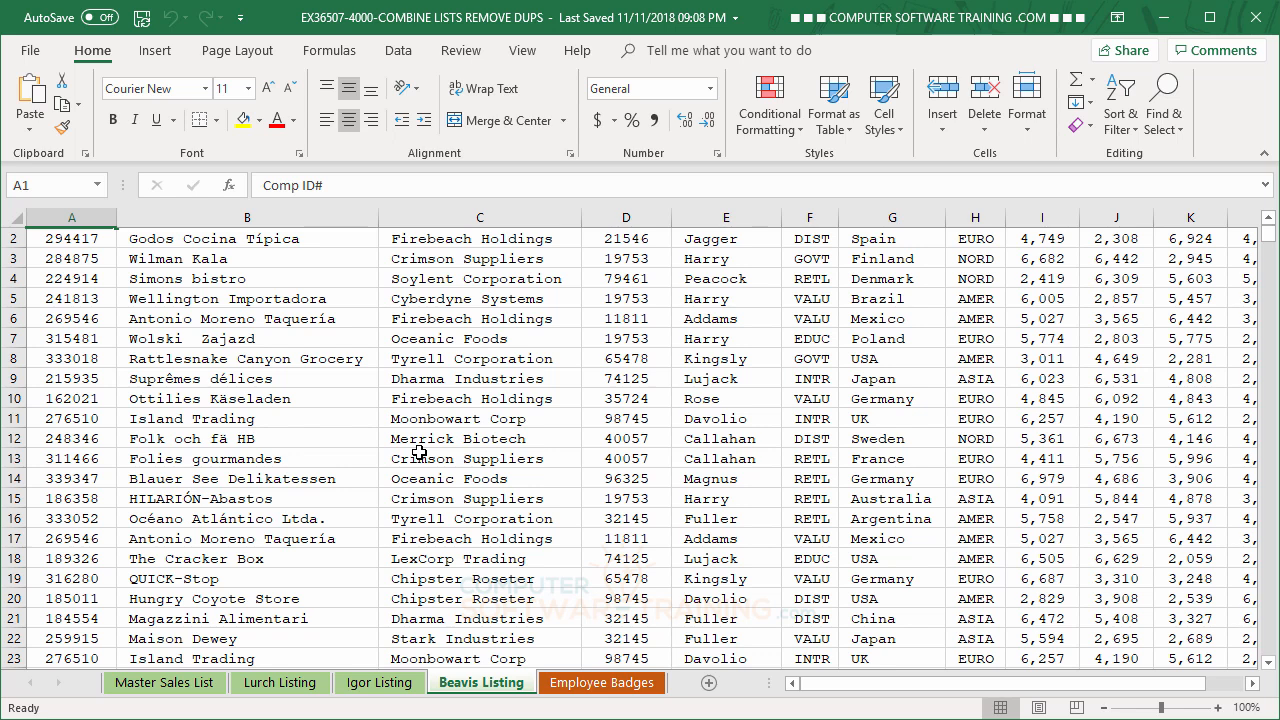
click(178, 685)
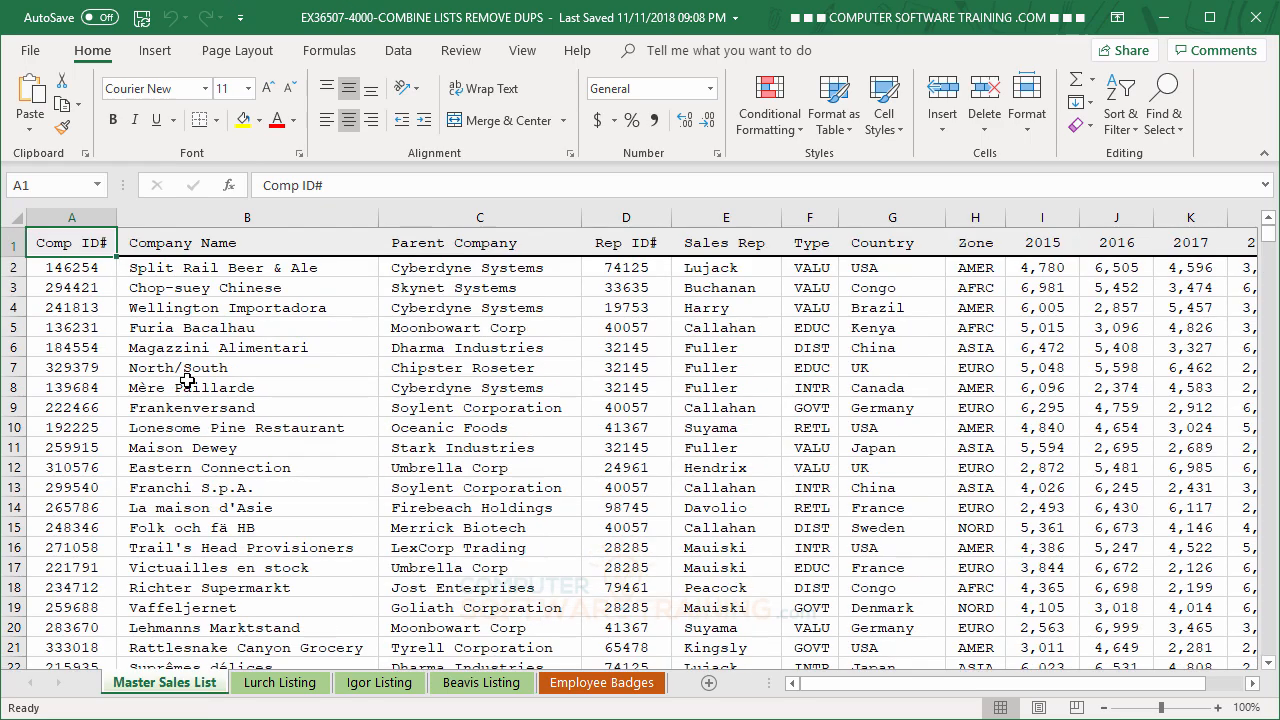
scroll(187, 380, down, 20)
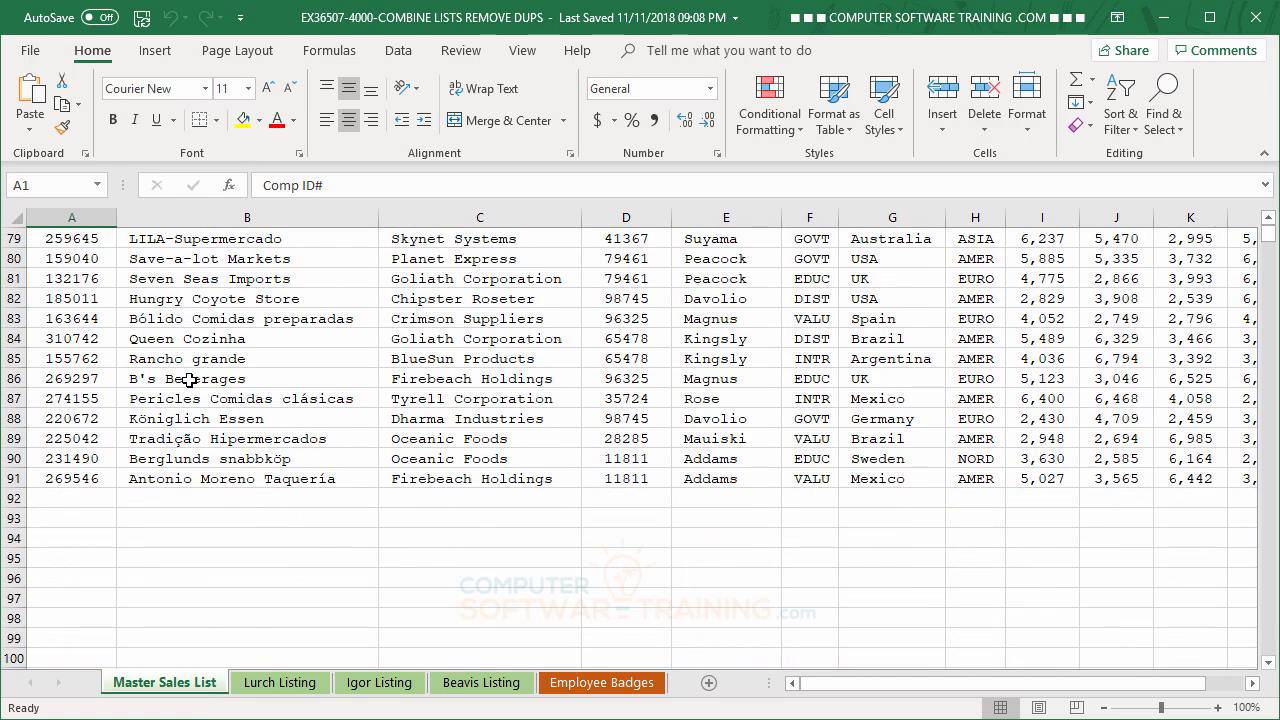
scroll(189, 380, down, 3)
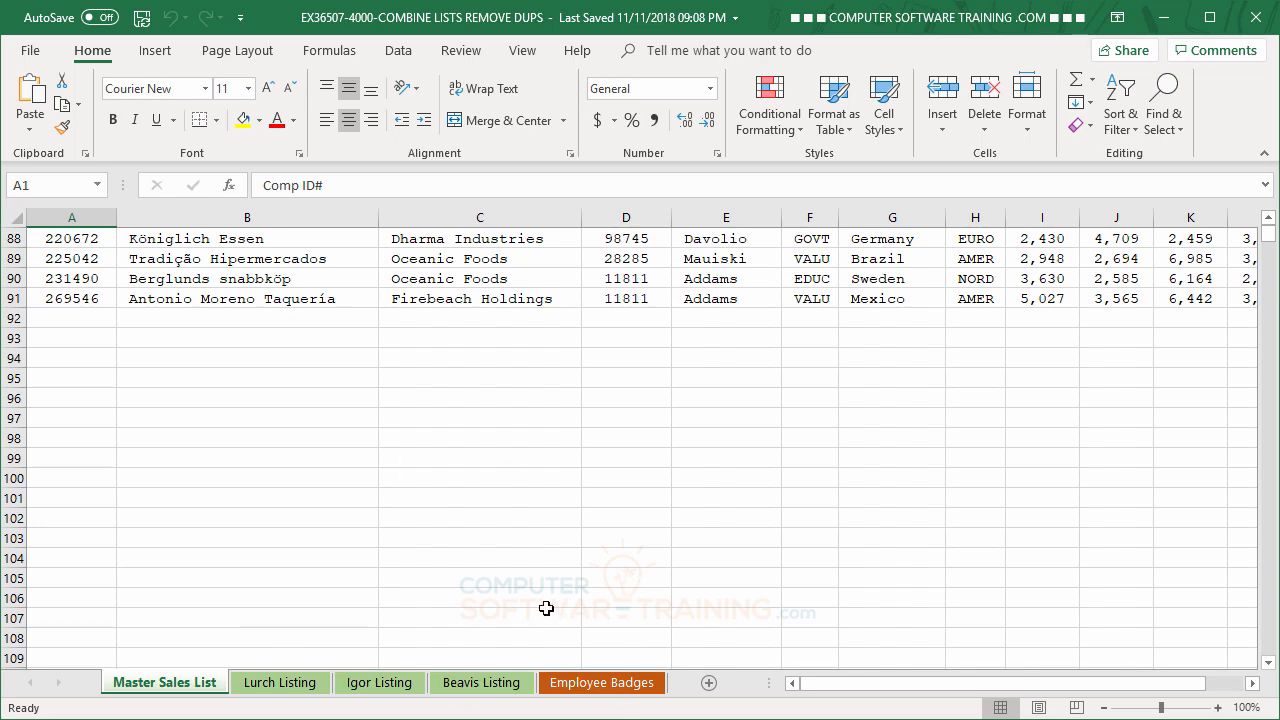
Copy all records on the Lurch Listing sheet from cell A2 through the last column and row, excluding the headers.
click(276, 684)
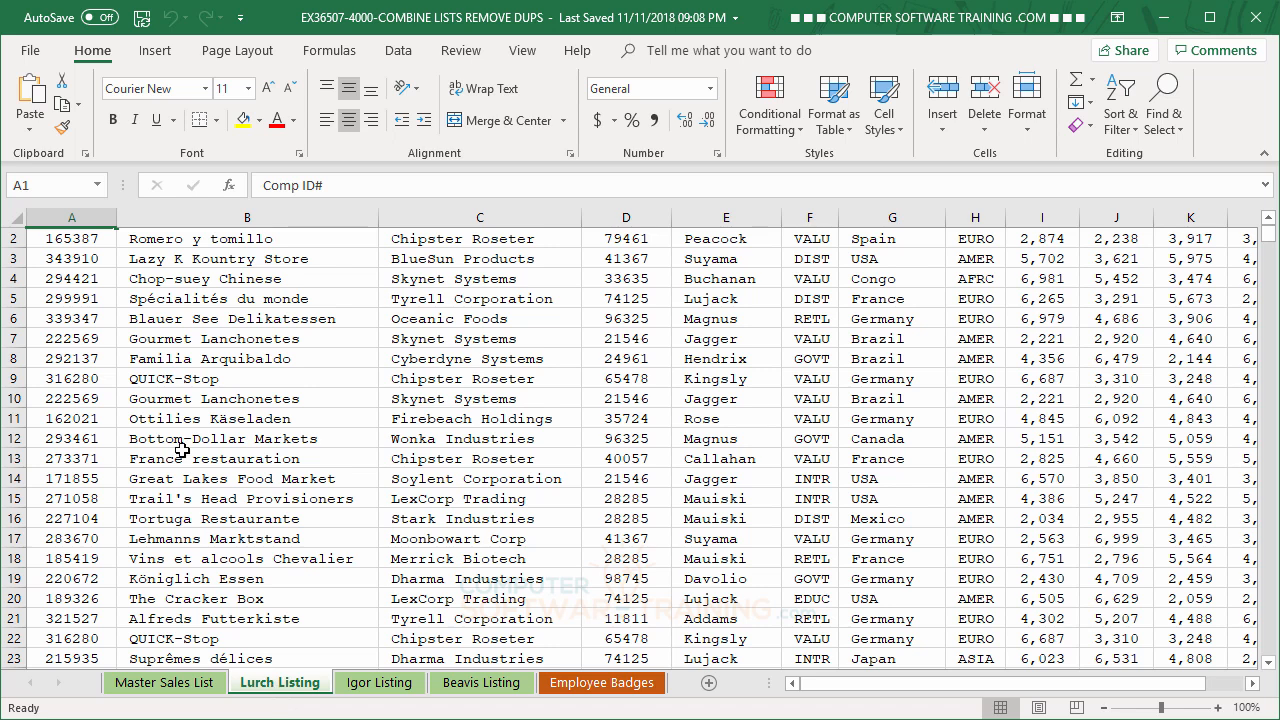
click(62, 267)
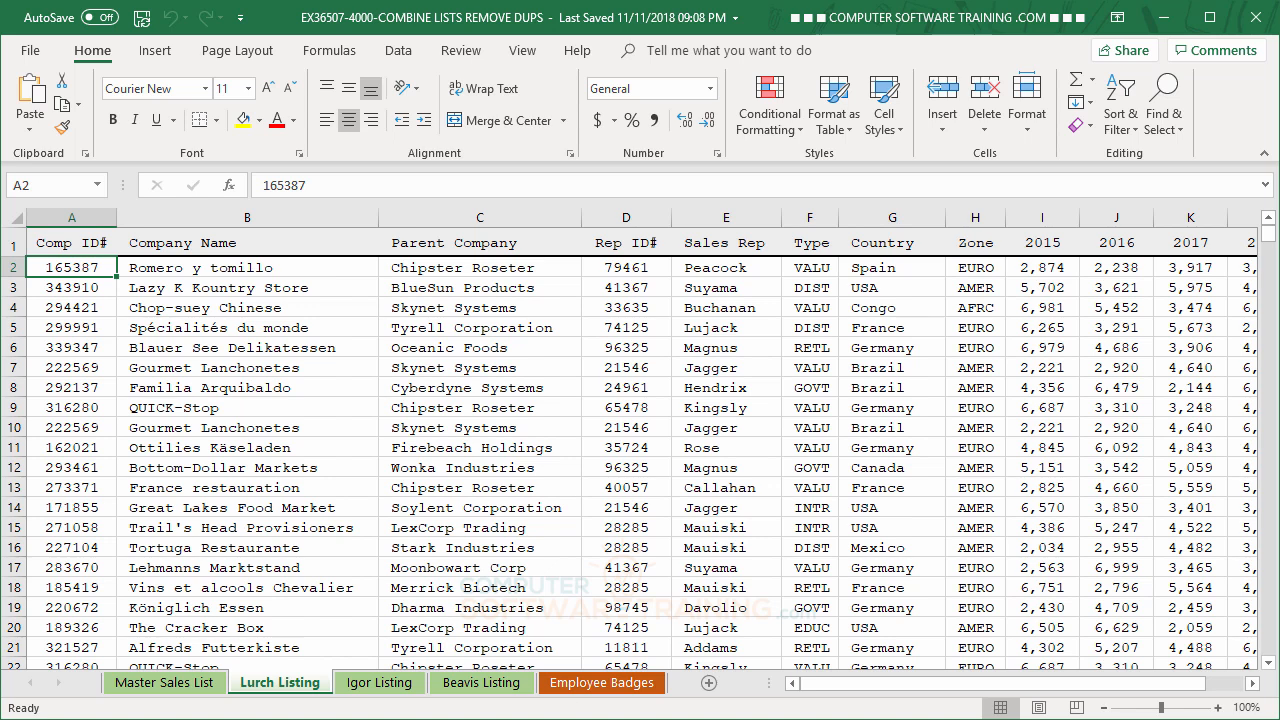
key(ctrl+shift+Right)
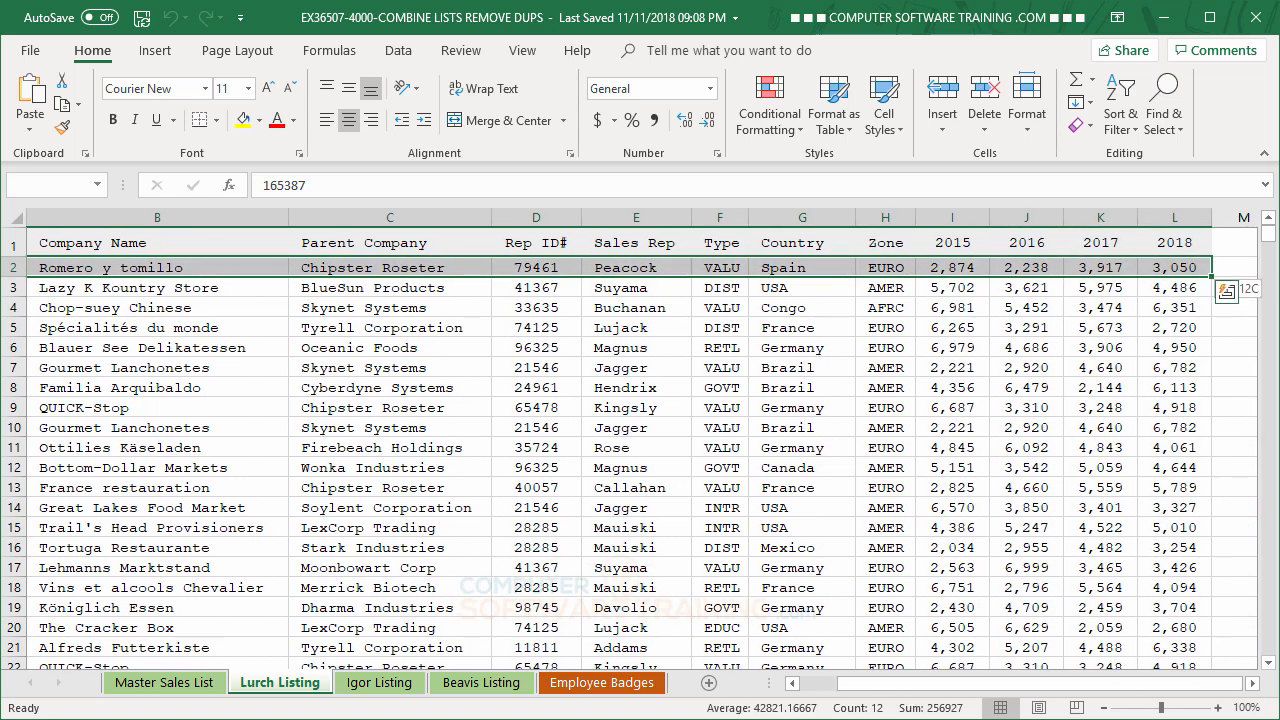
key(ctrl+shift+Down)
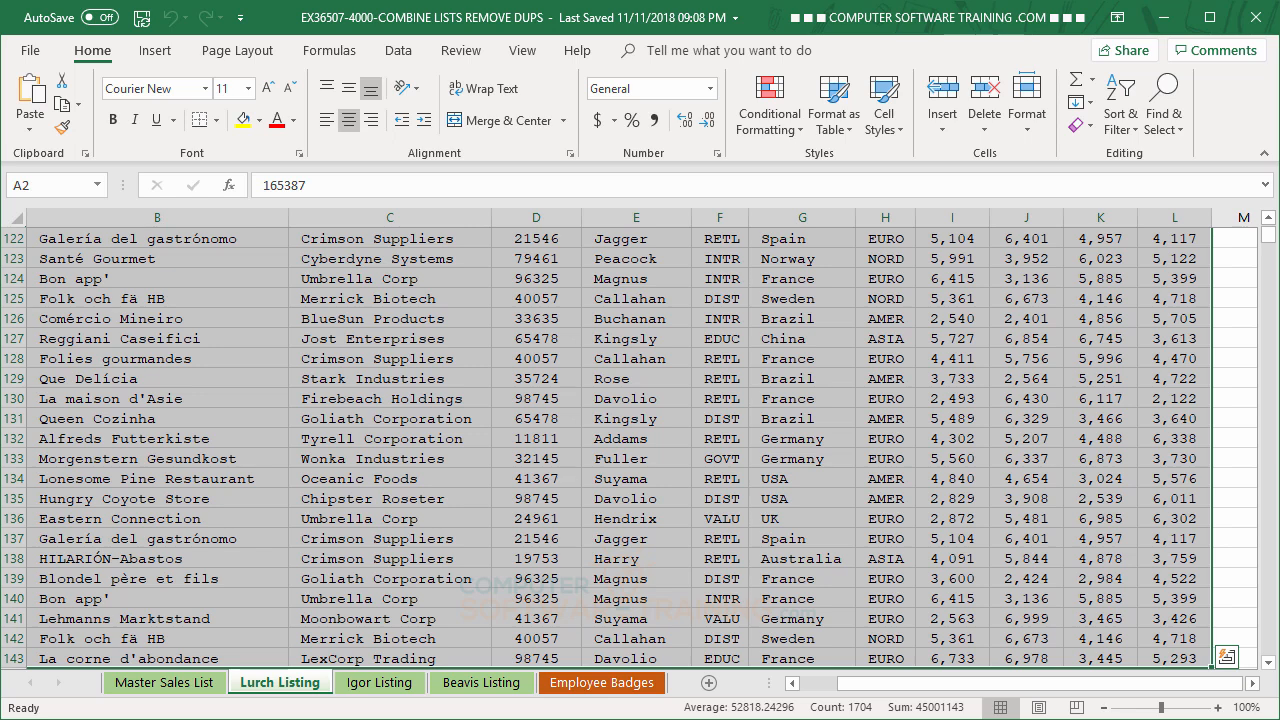
key(ctrl+c)
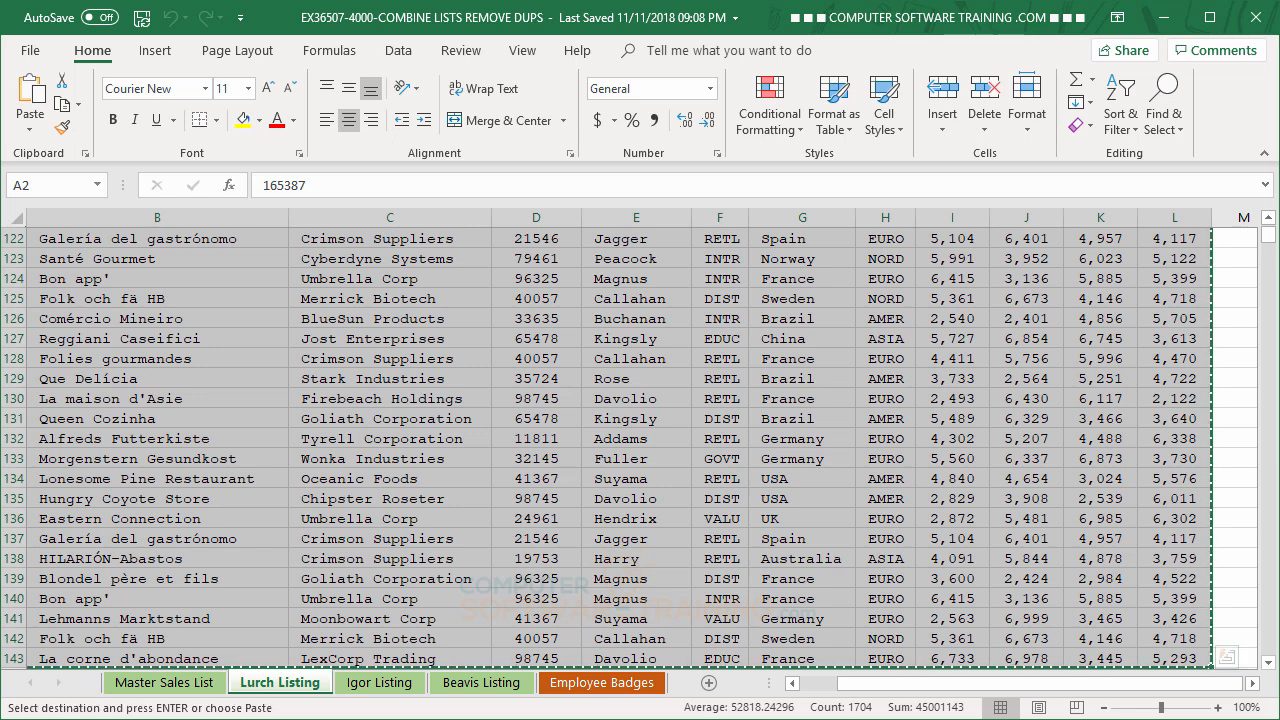
Paste the Lurch records into the Master Sales List at cell A92, and select A234, the first empty cell below them.
click(159, 682)
click(68, 314)
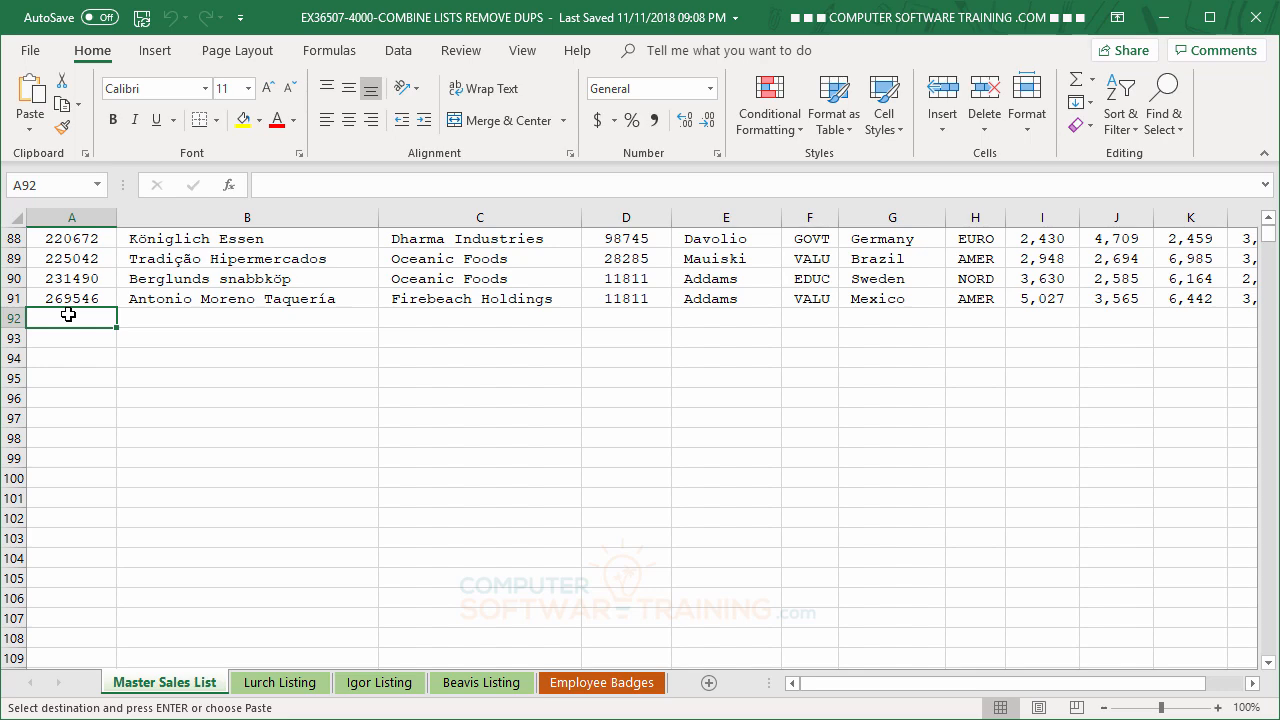
key(ctrl+v)
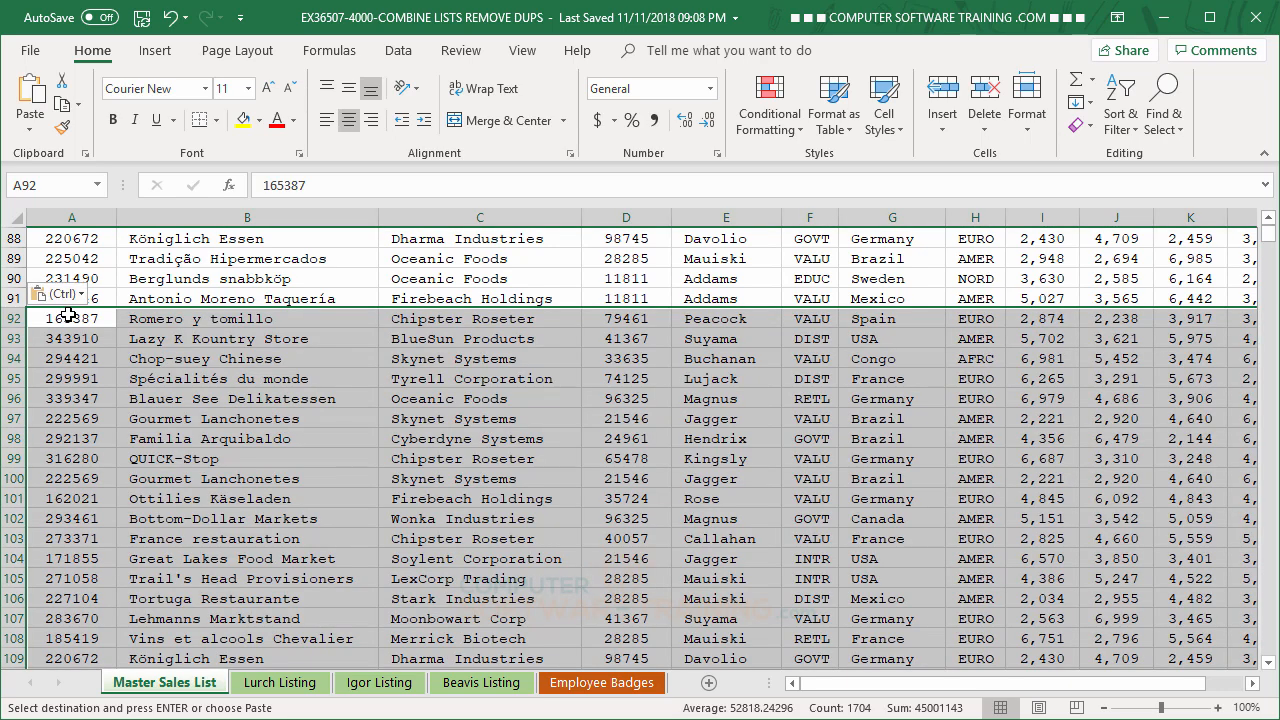
scroll(216, 419, down, 4)
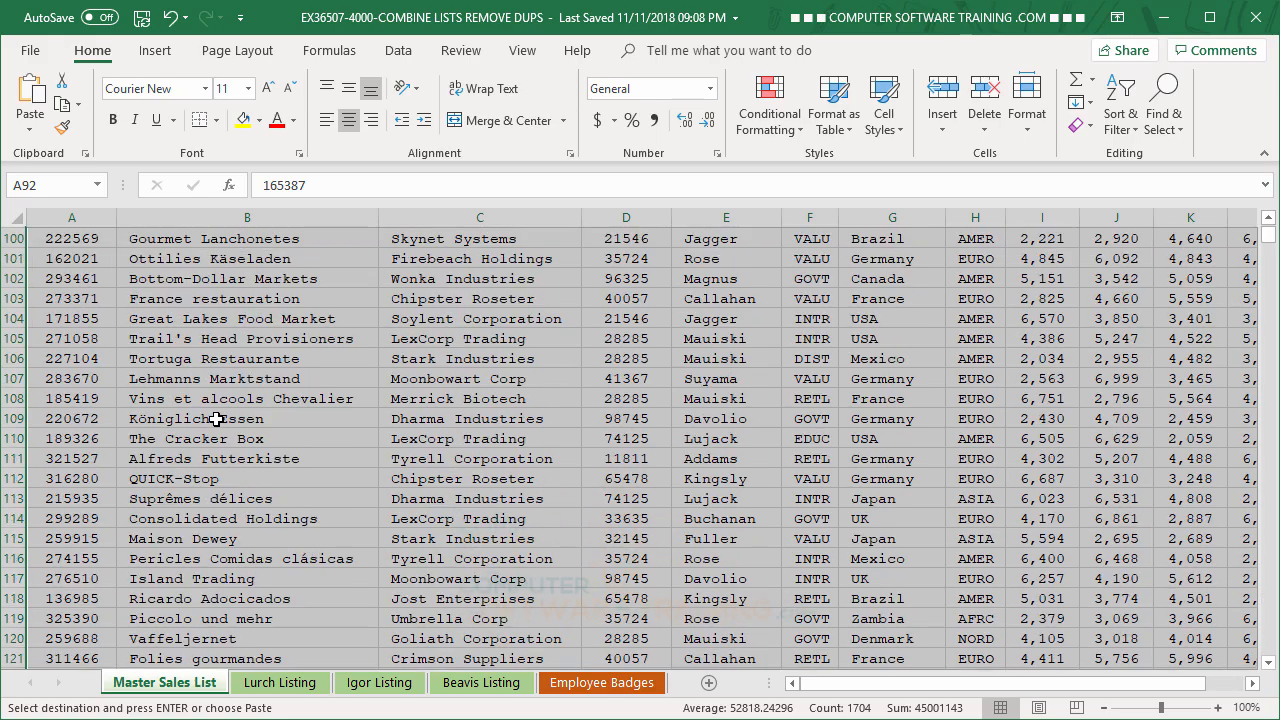
scroll(216, 419, down, 20)
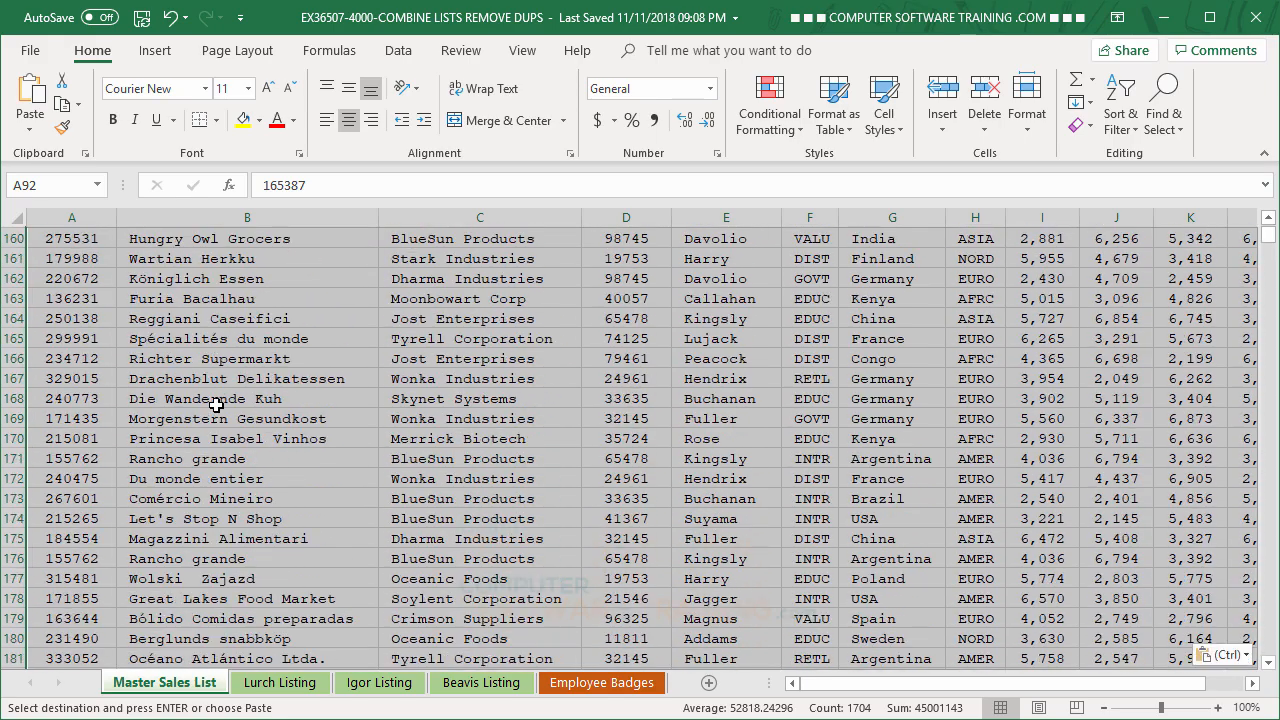
scroll(216, 405, down, 18)
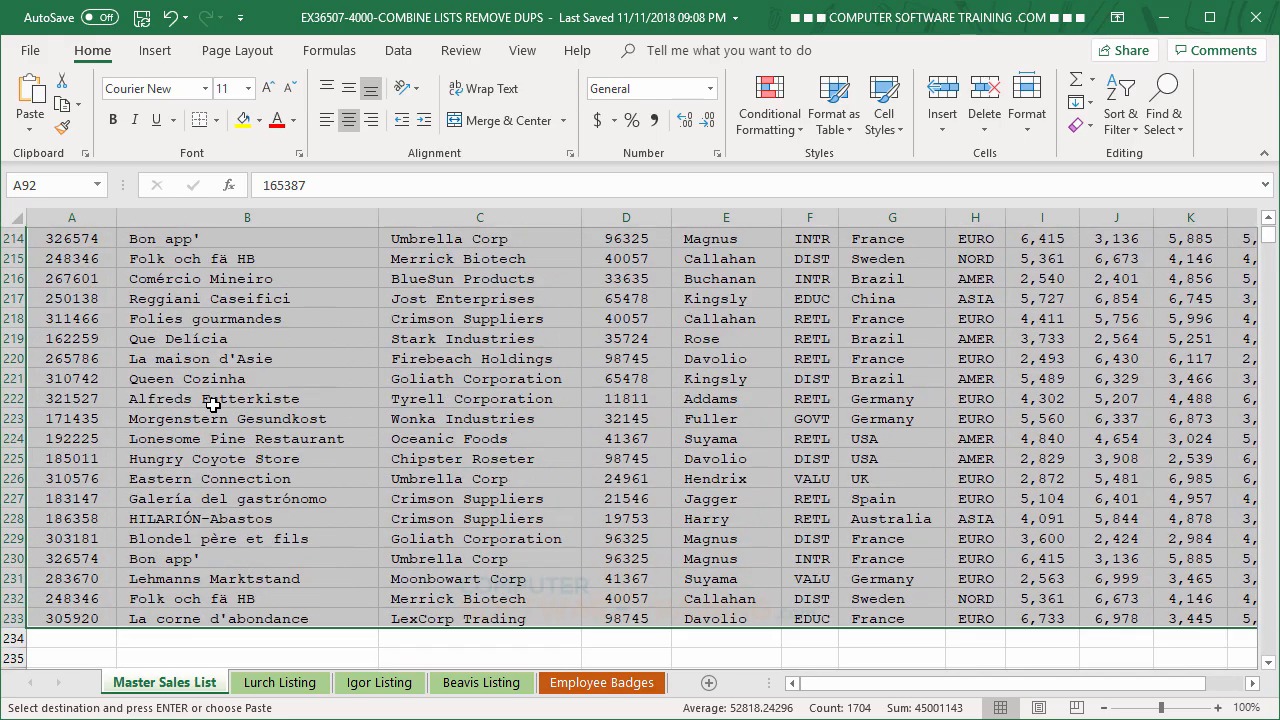
scroll(213, 405, down, 4)
click(65, 395)
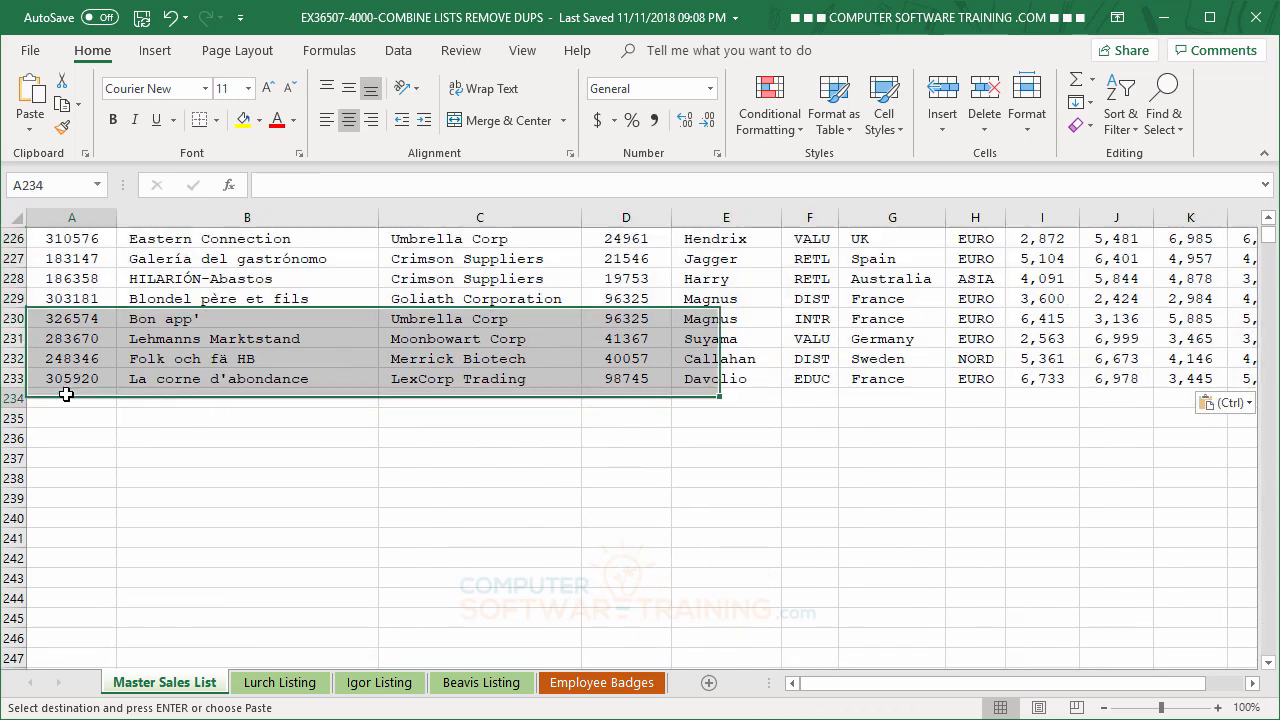
Copy all records on the Igor Listing sheet from cell A2 through the last column and row, excluding the headers.
click(390, 684)
scroll(271, 479, up, 1)
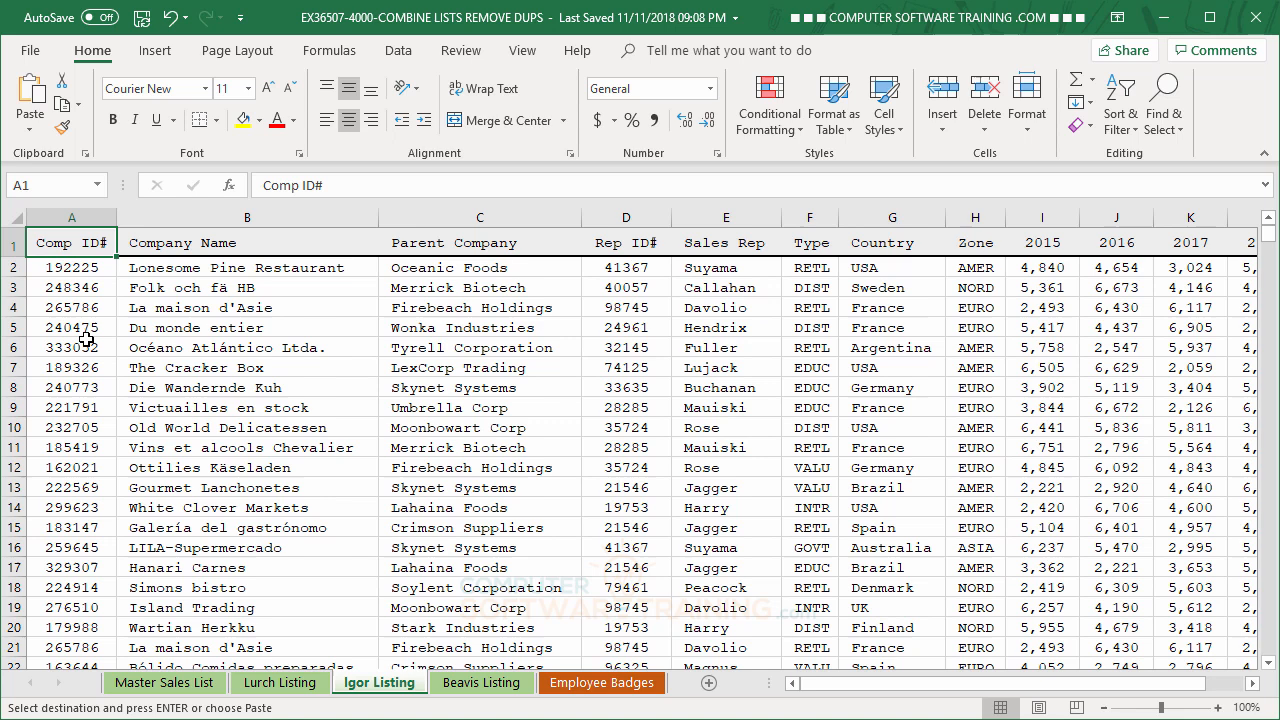
click(79, 266)
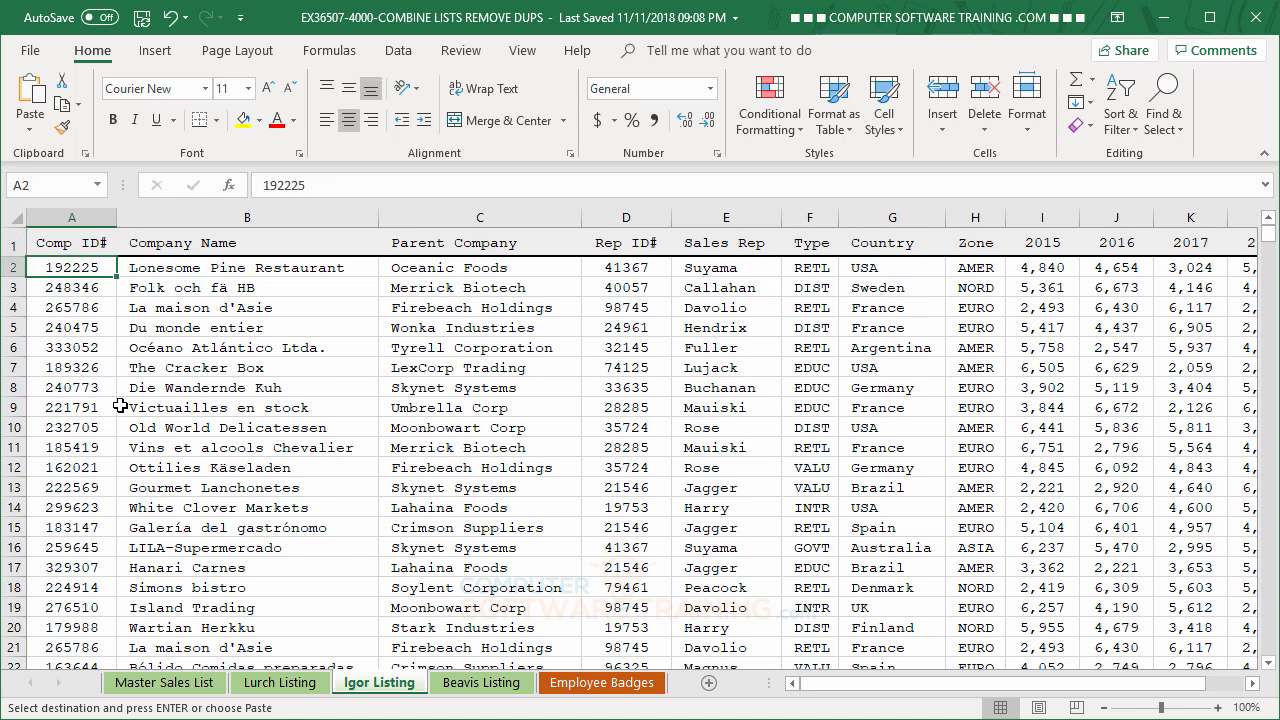
key(ctrl+shift+Right)
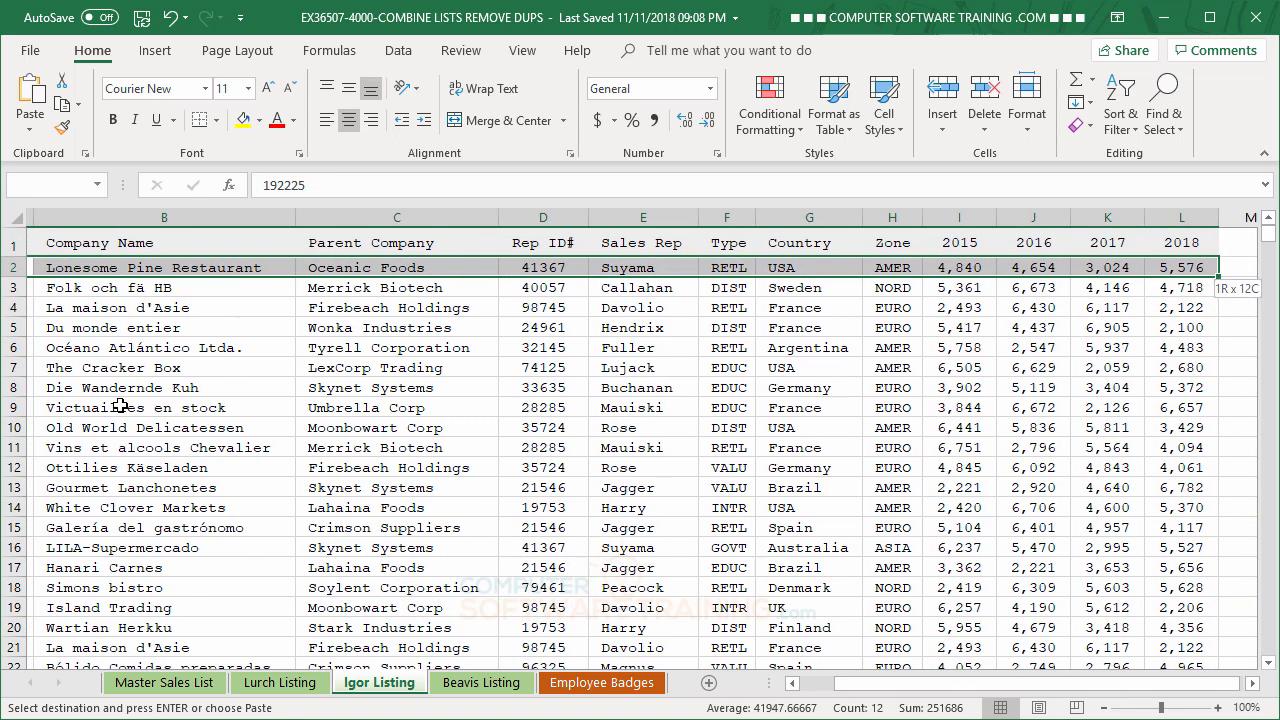
key(ctrl+shift+Down)
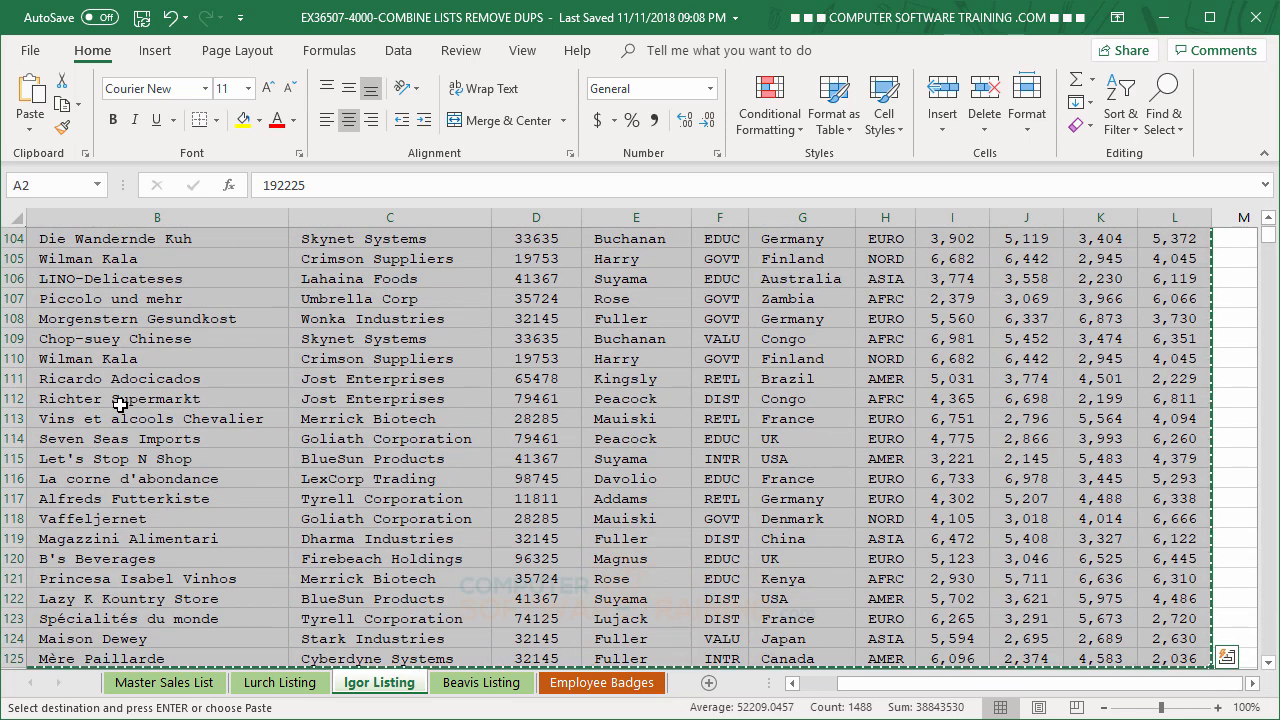
Paste the Igor records into the Master Sales List at cell A234, and select A358, the first empty cell below them.
click(166, 683)
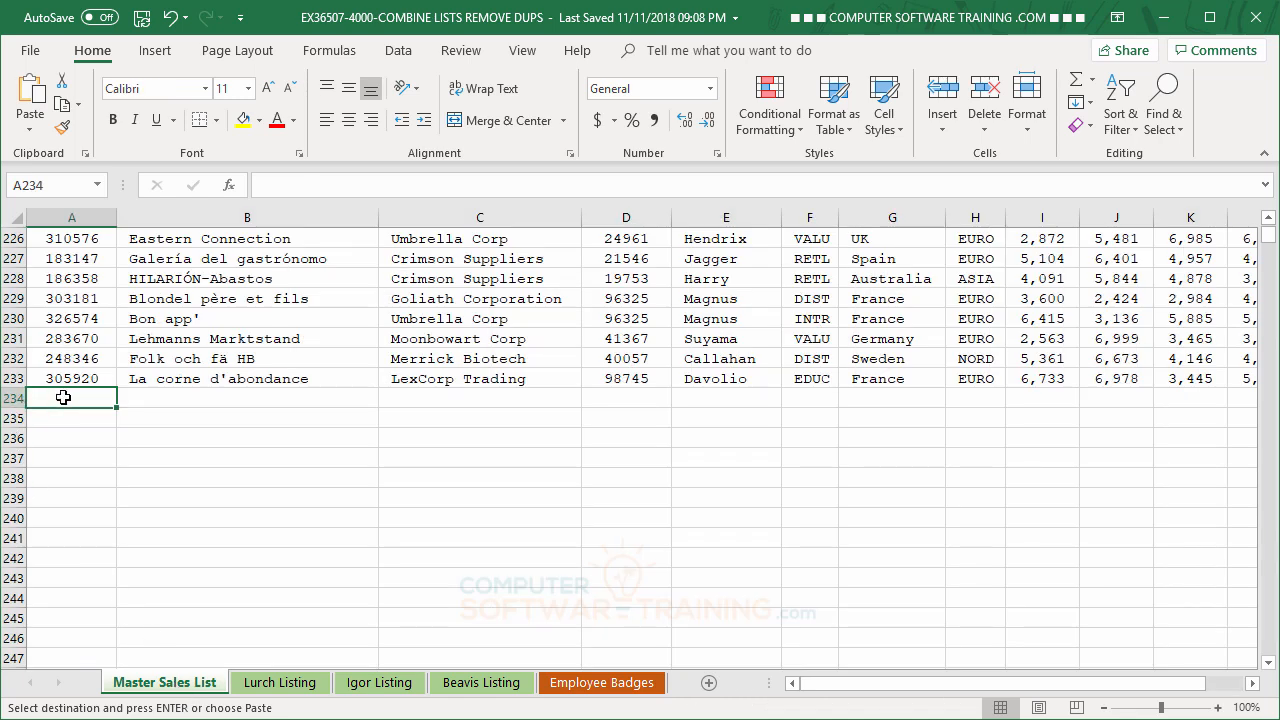
key(ctrl+v)
scroll(363, 503, down, 20)
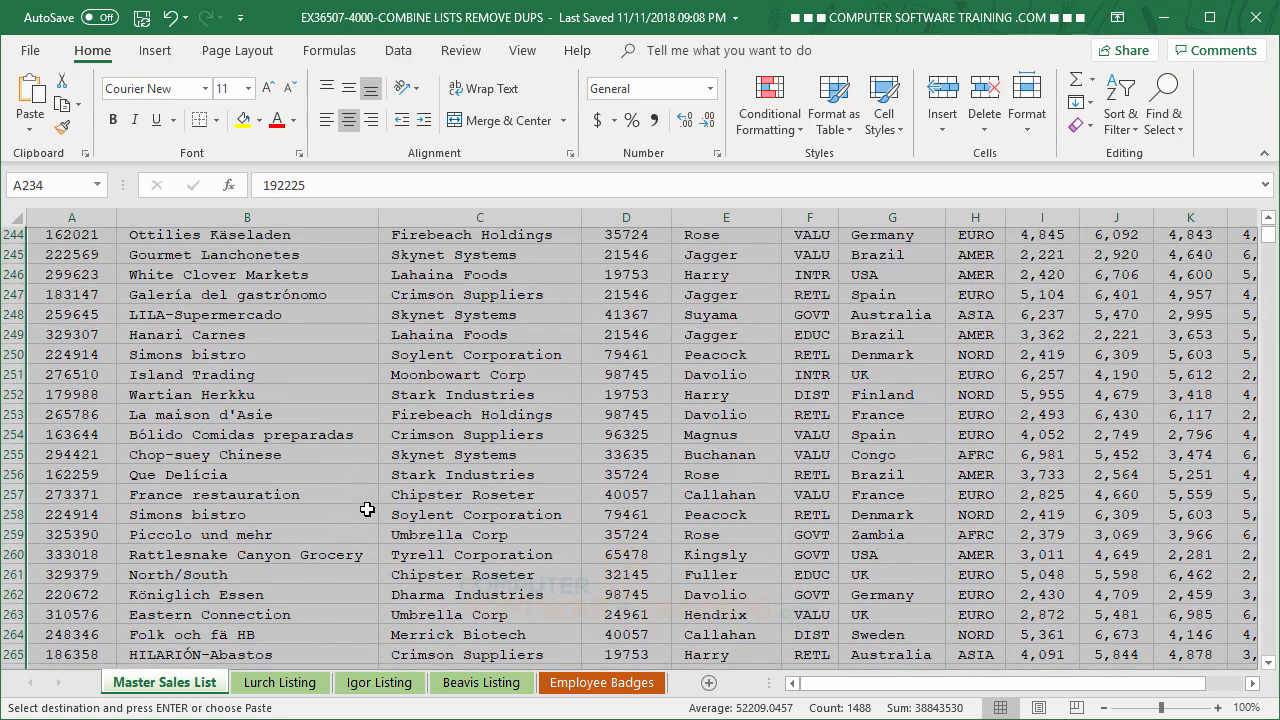
scroll(363, 503, down, 18)
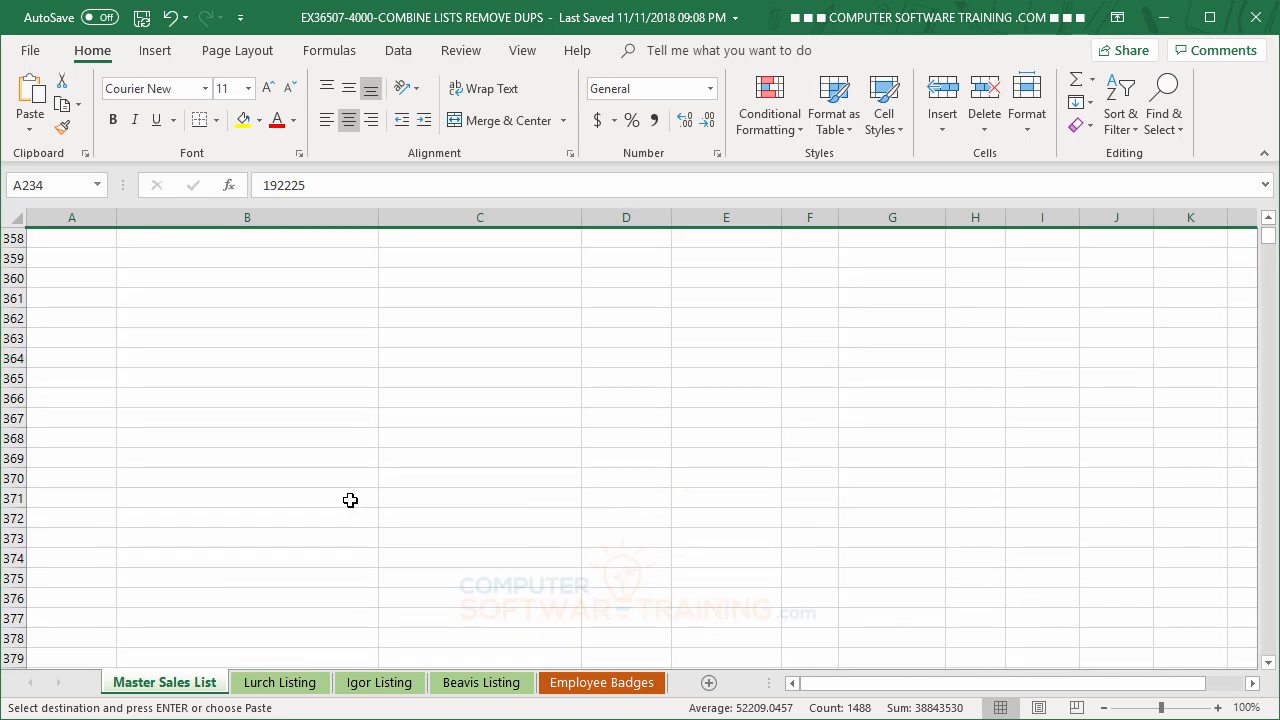
scroll(349, 490, up, 3)
click(72, 419)
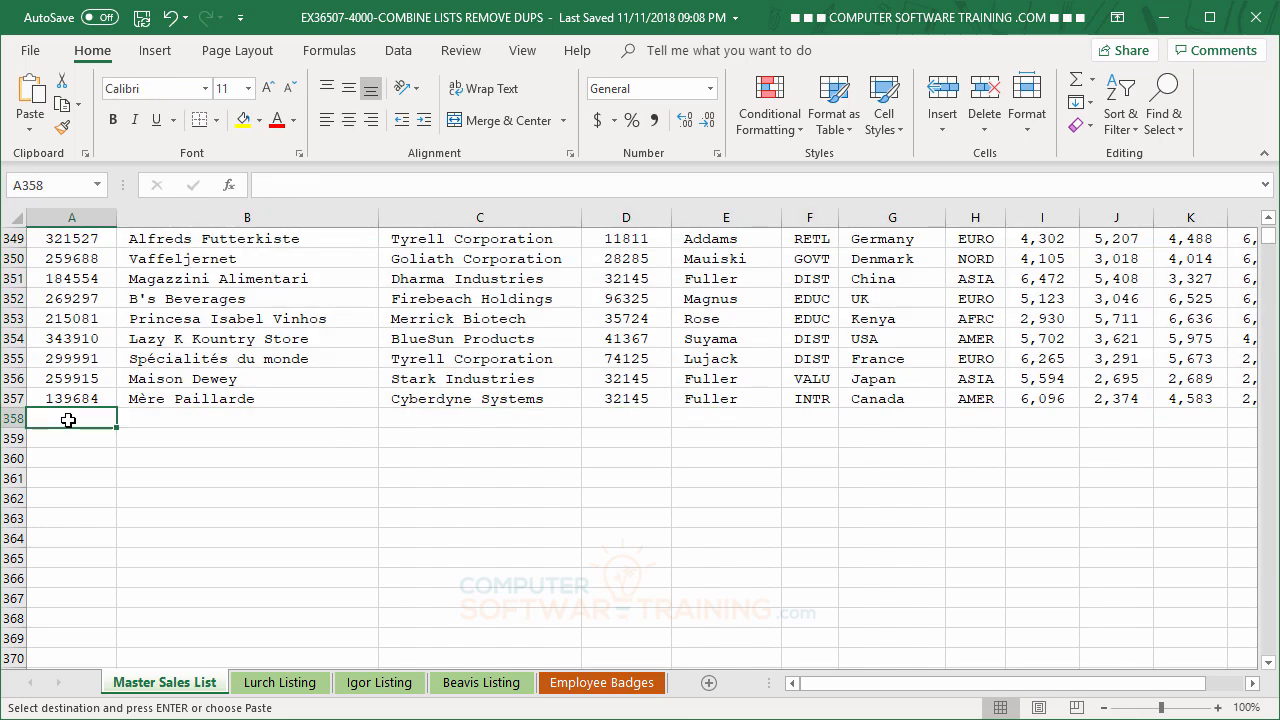
Copy all records on the Beavis Listing sheet from cell A2 through the last column and row, excluding the headers.
click(488, 684)
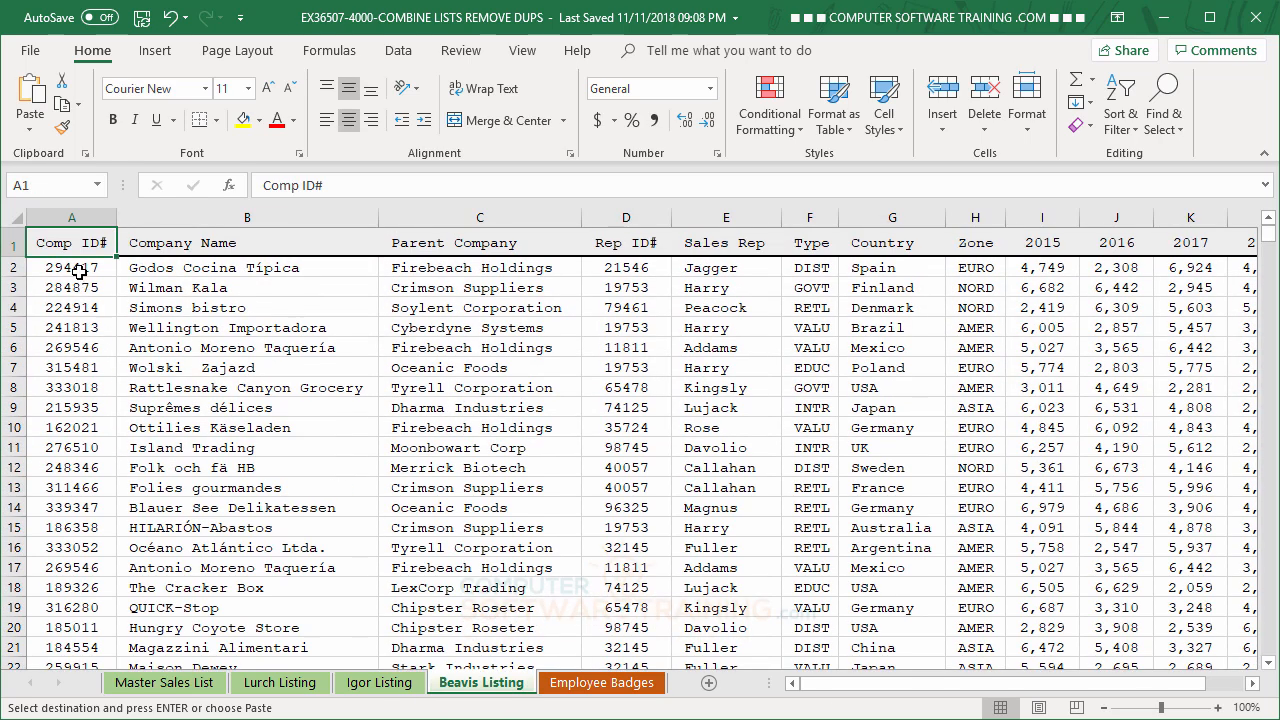
click(86, 268)
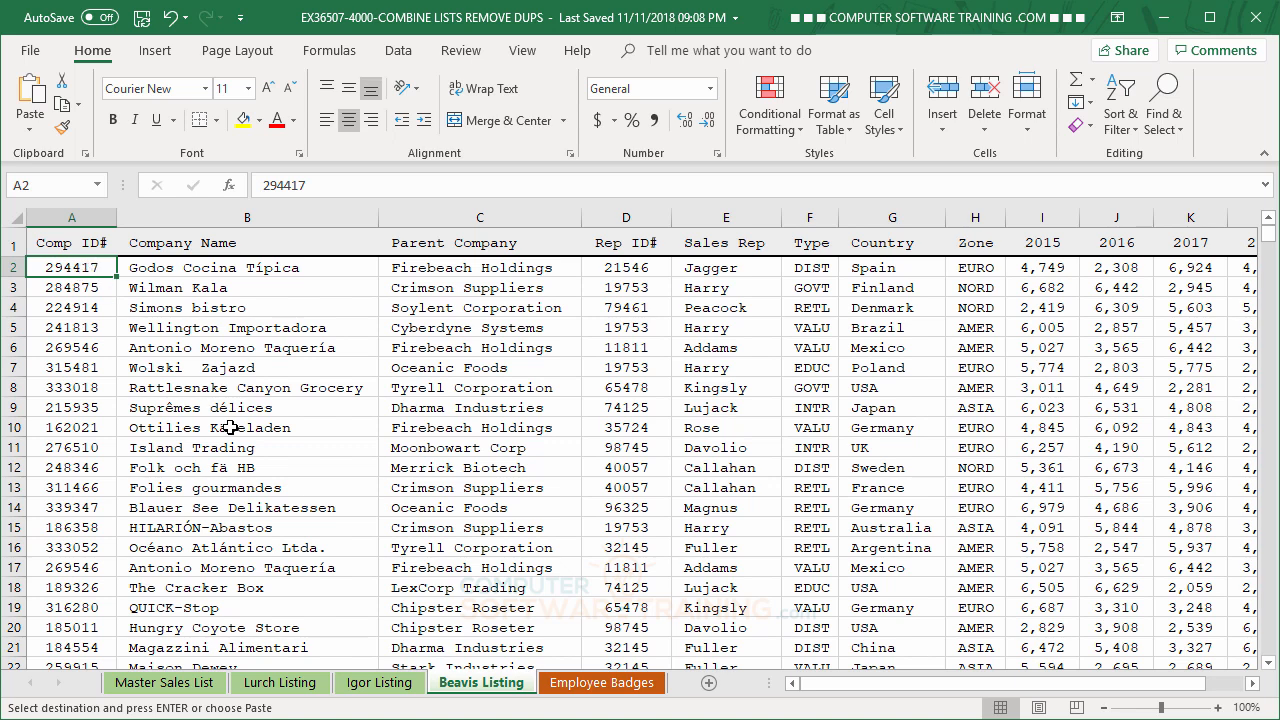
key(ctrl+shift+Right)
key(ctrl+c)
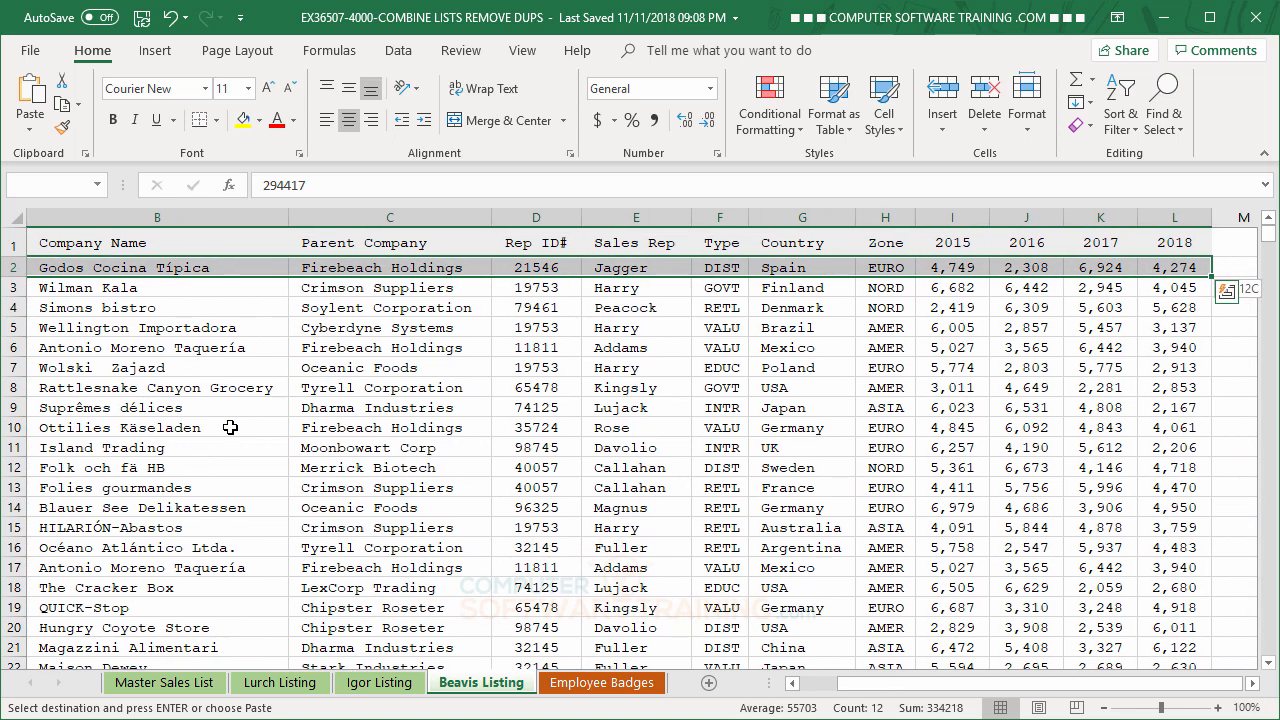
key(ctrl+shift+Down)
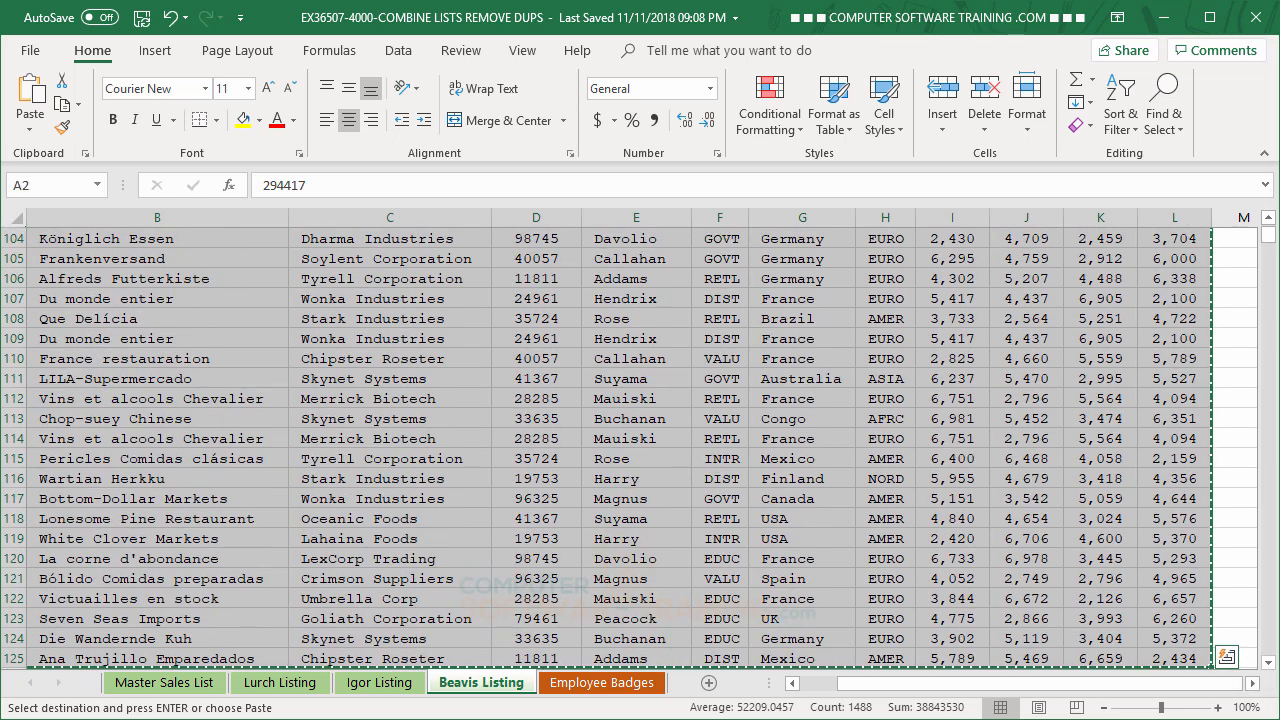
Paste the Beavis records into the Master Sales List at cell A358, and check the end of the combined list.
click(190, 684)
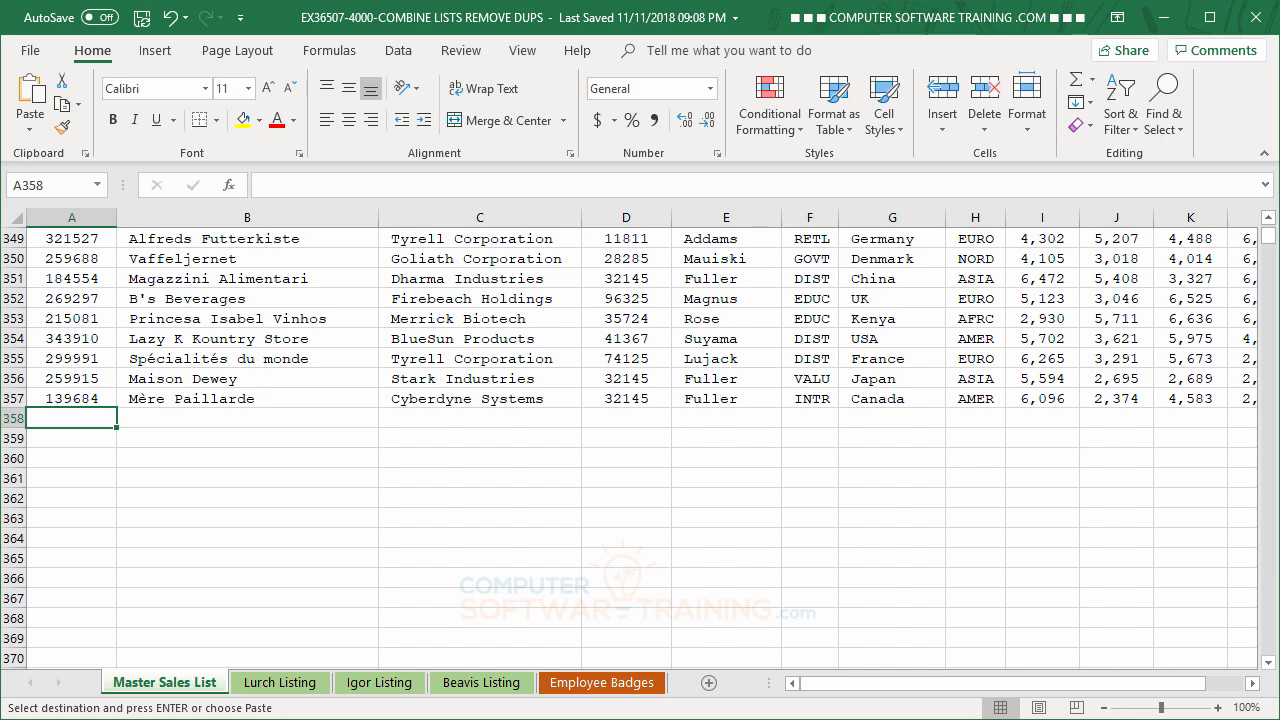
key(ctrl+v)
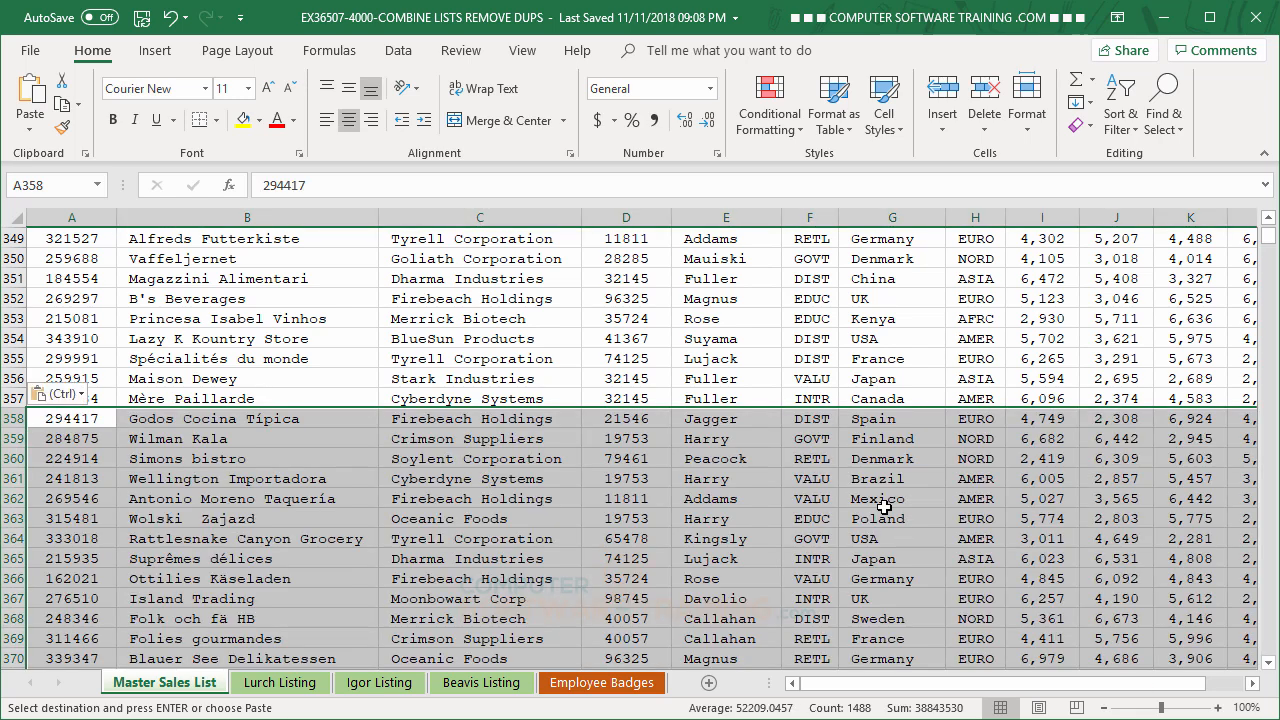
click(843, 455)
scroll(842, 453, down, 15)
scroll(843, 453, down, 20)
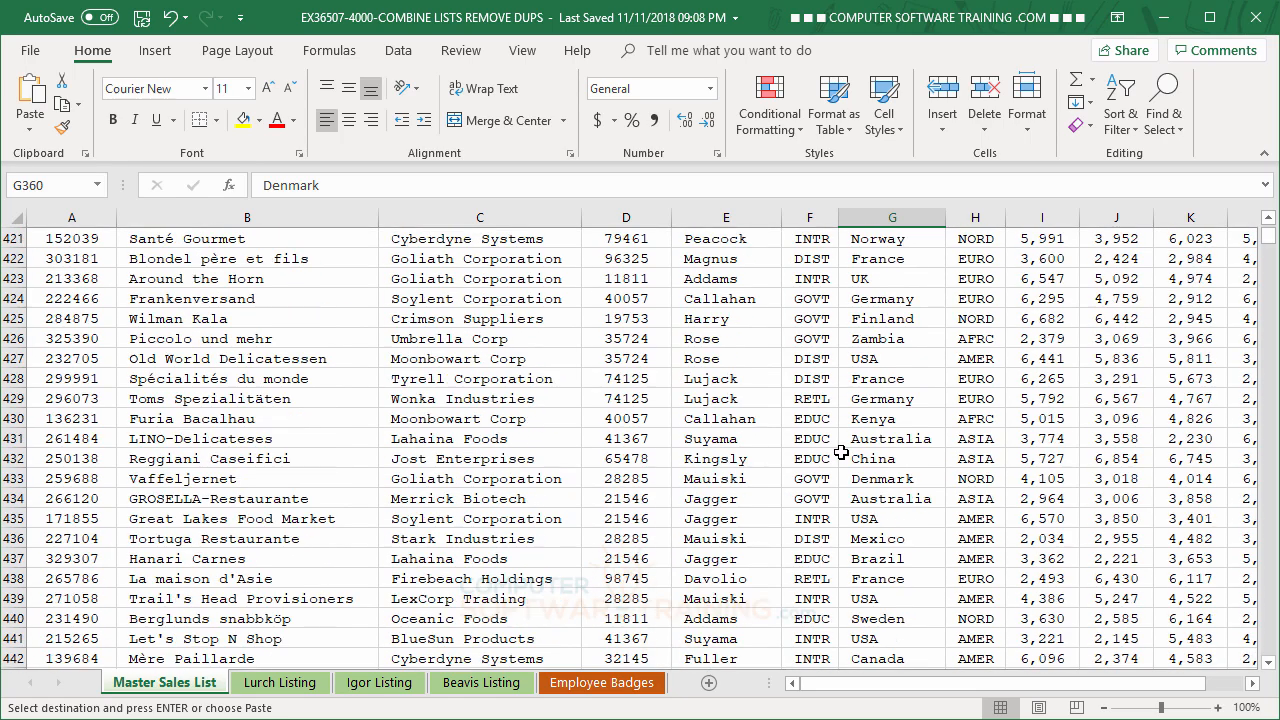
scroll(838, 449, up, 5)
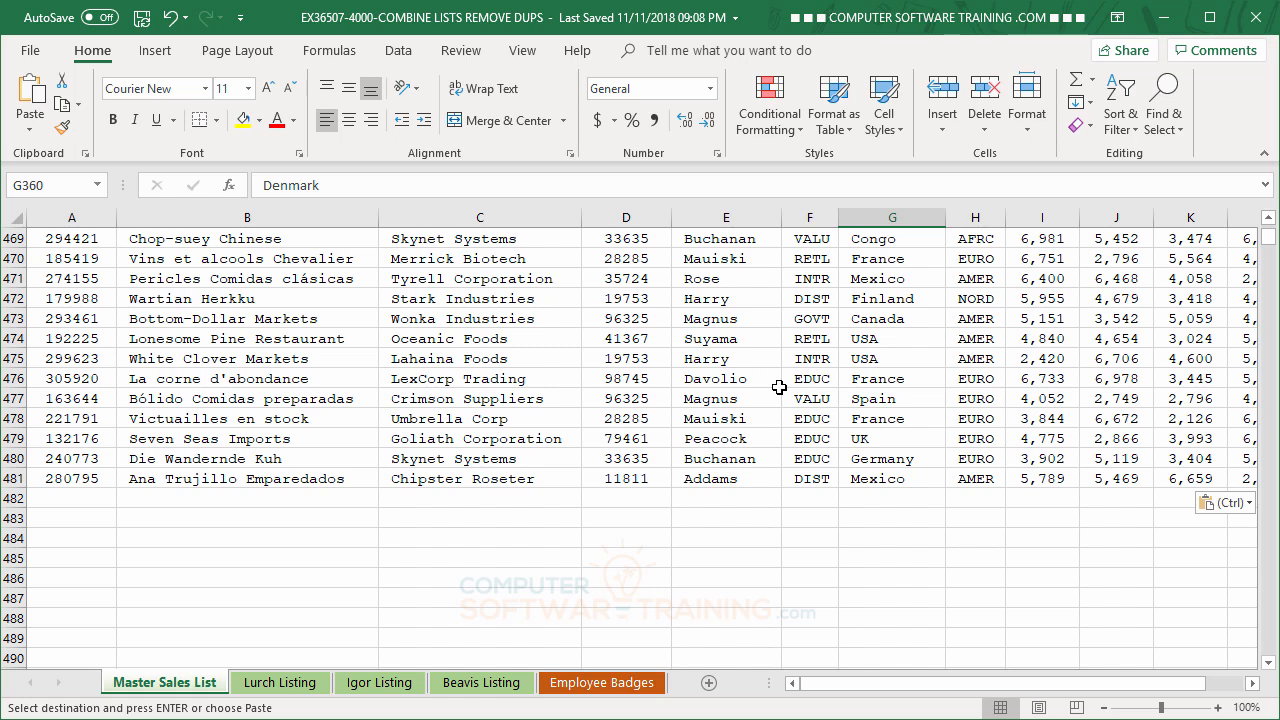
Review the combined Master Sales List for repeated records from its last rows back up to the header row.
click(203, 345)
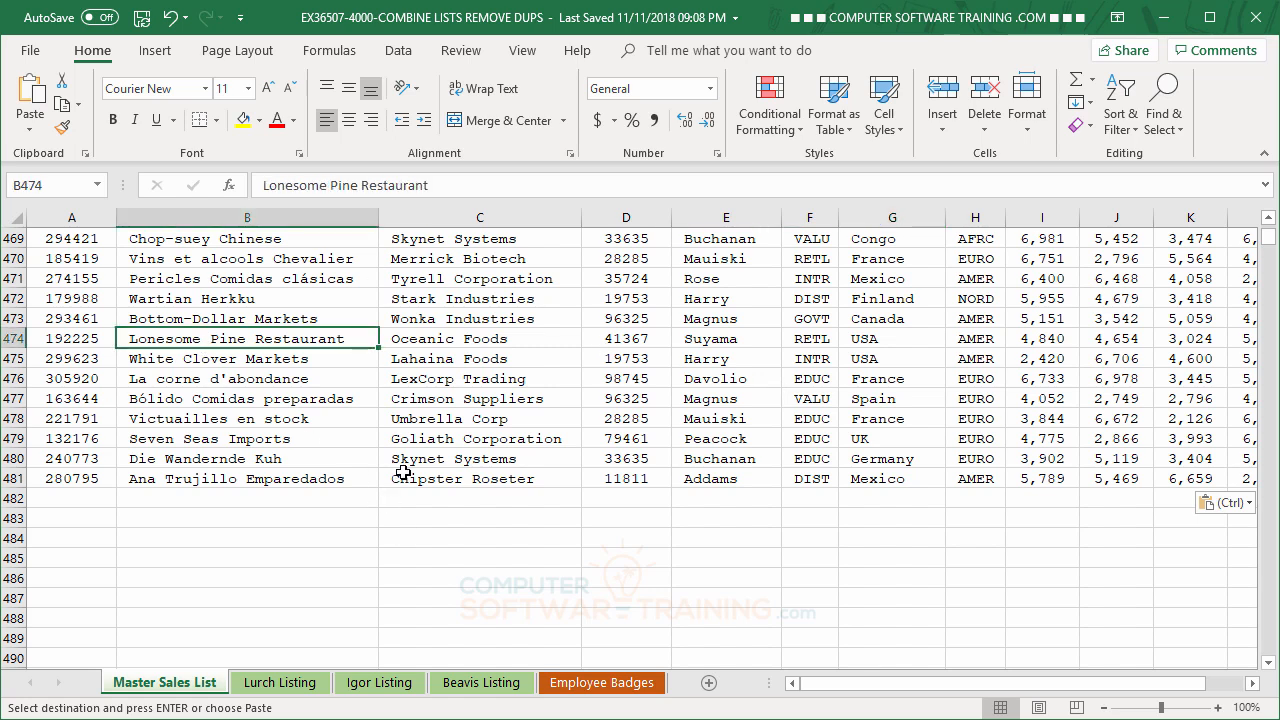
scroll(403, 472, up, 5)
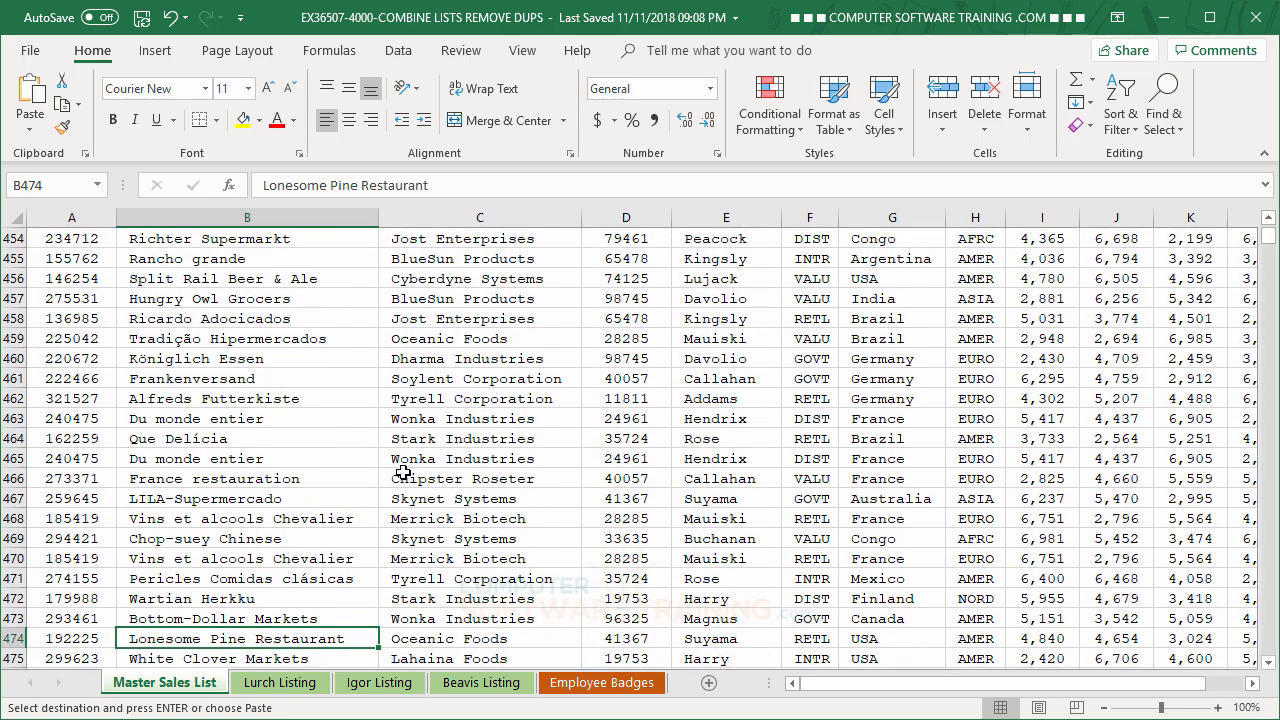
scroll(403, 472, up, 7)
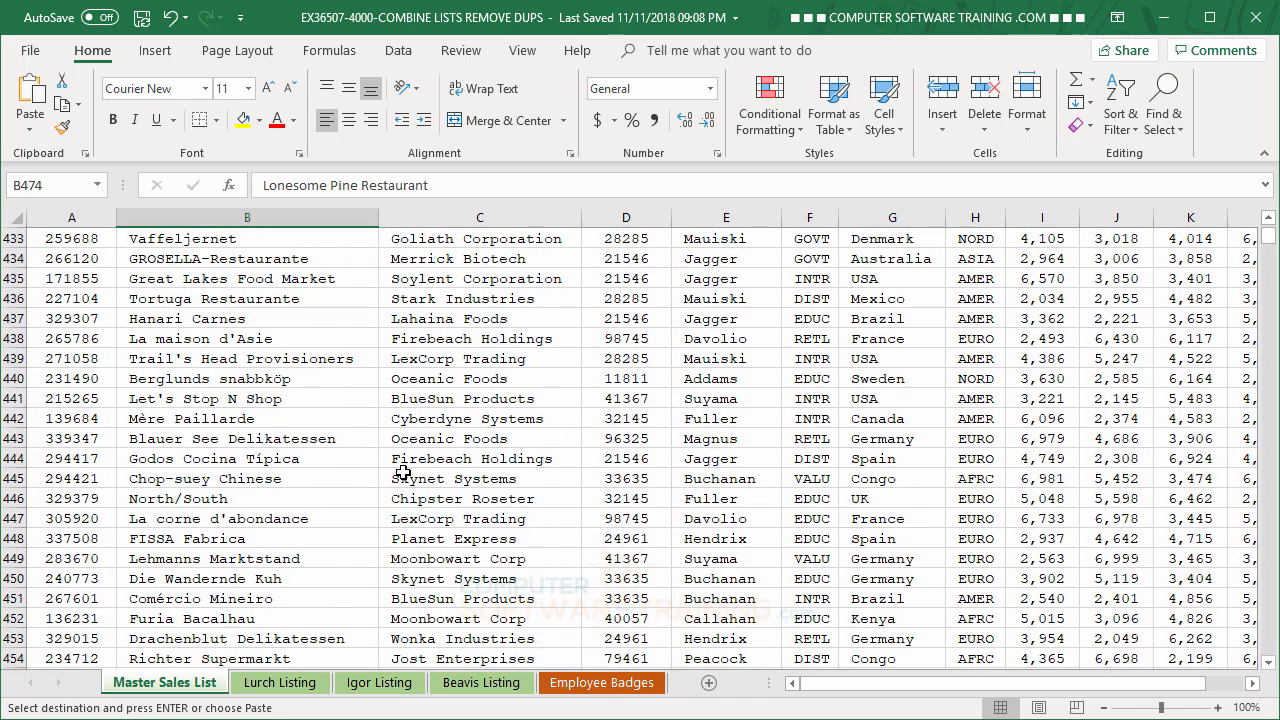
scroll(403, 472, up, 11)
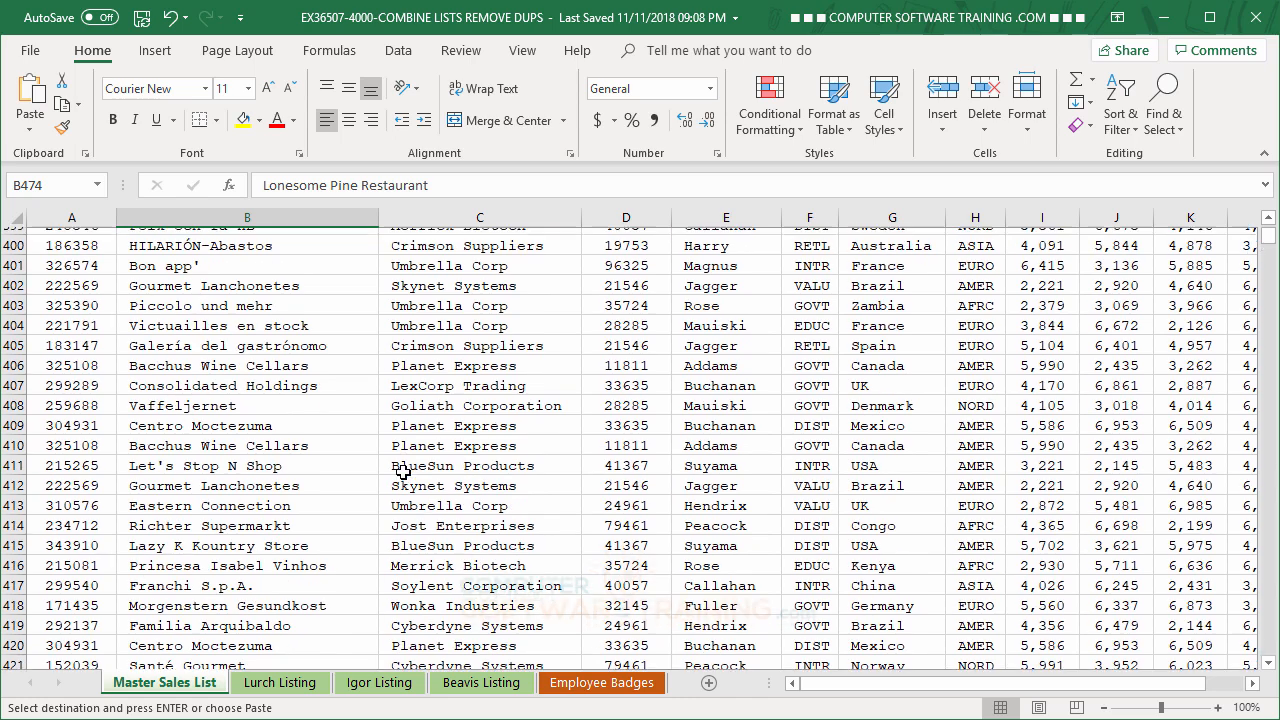
scroll(403, 472, up, 10)
click(403, 462)
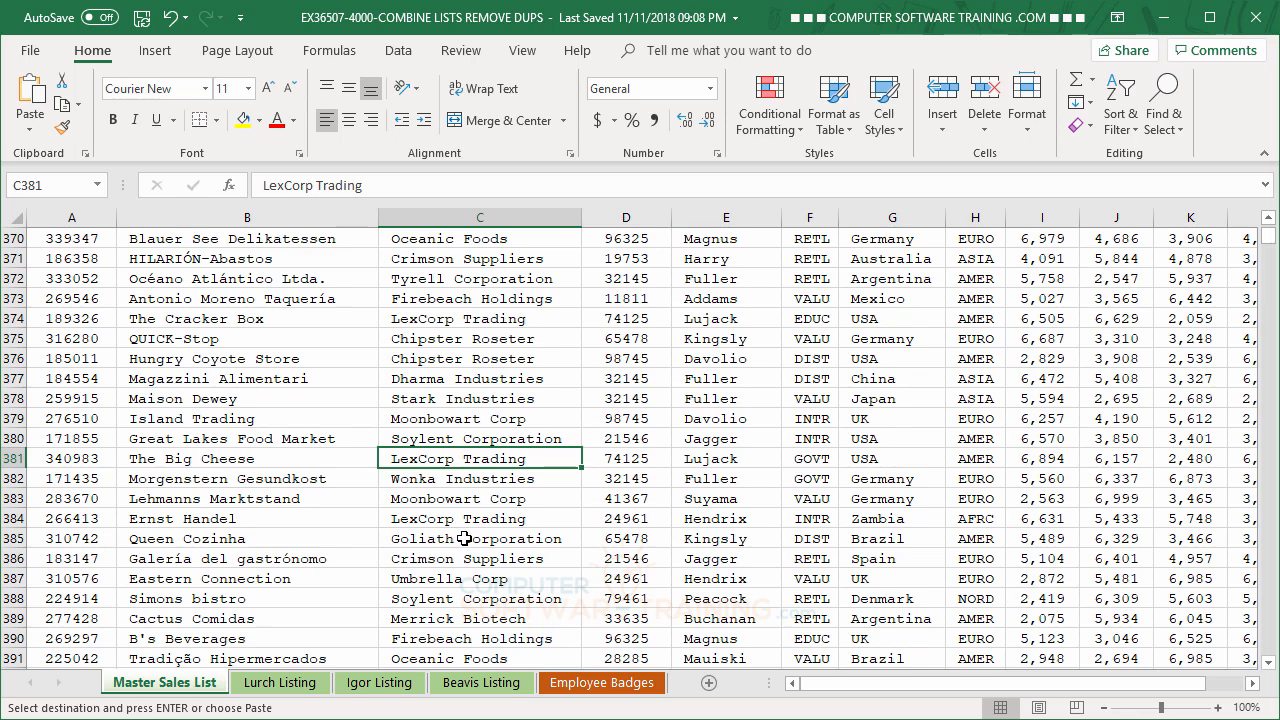
key(ctrl+Home)
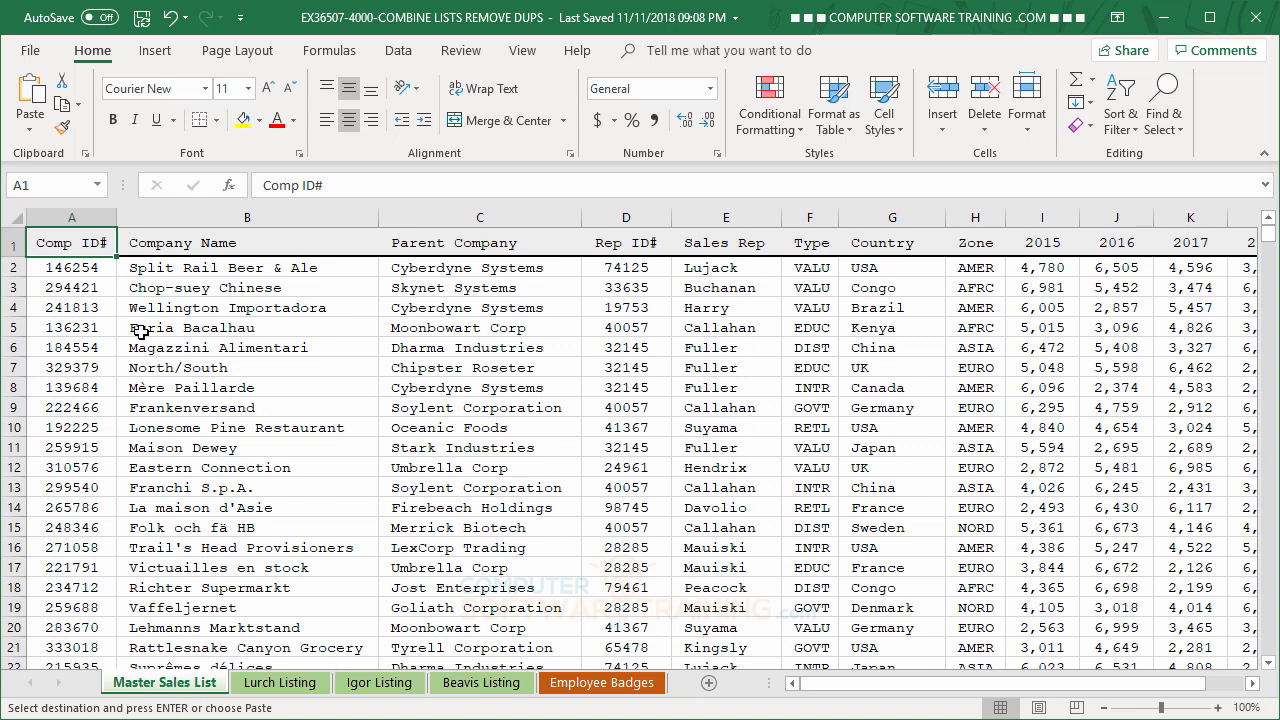
Remove duplicate records from the Master Sales List, comparing all columns and treating the first row as headers, and check the remaining list to its end.
click(12, 218)
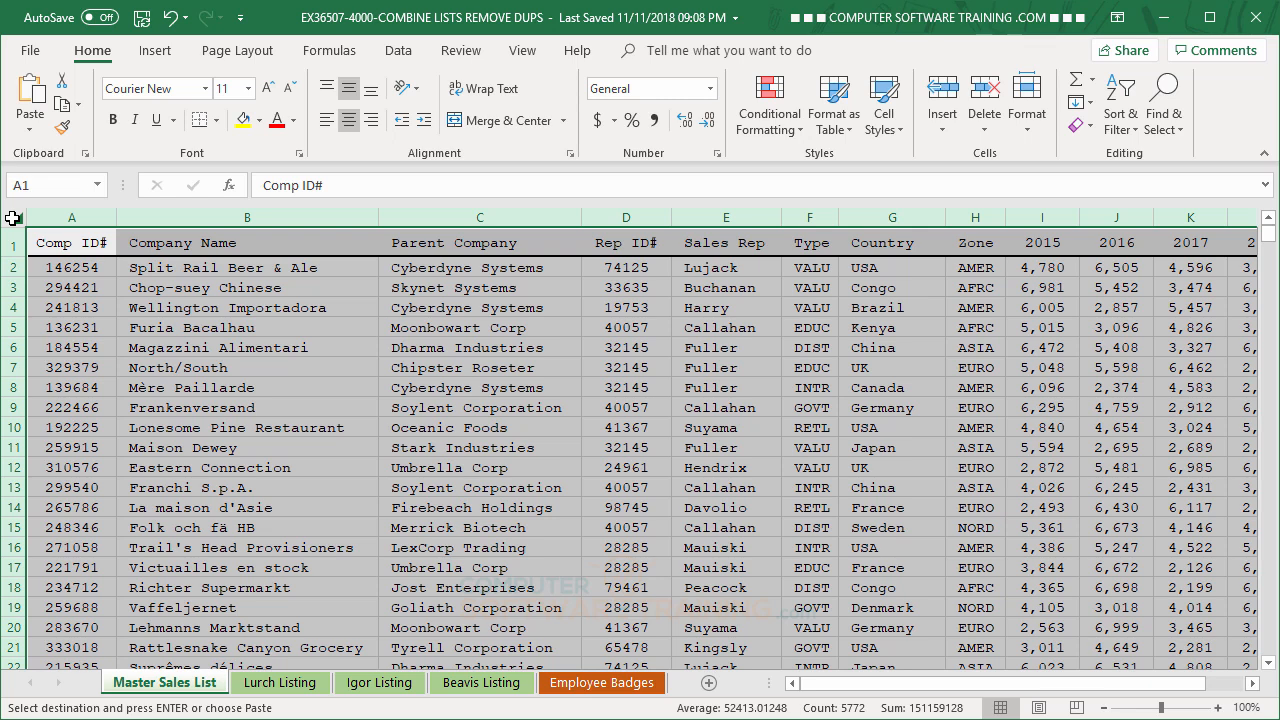
click(58, 246)
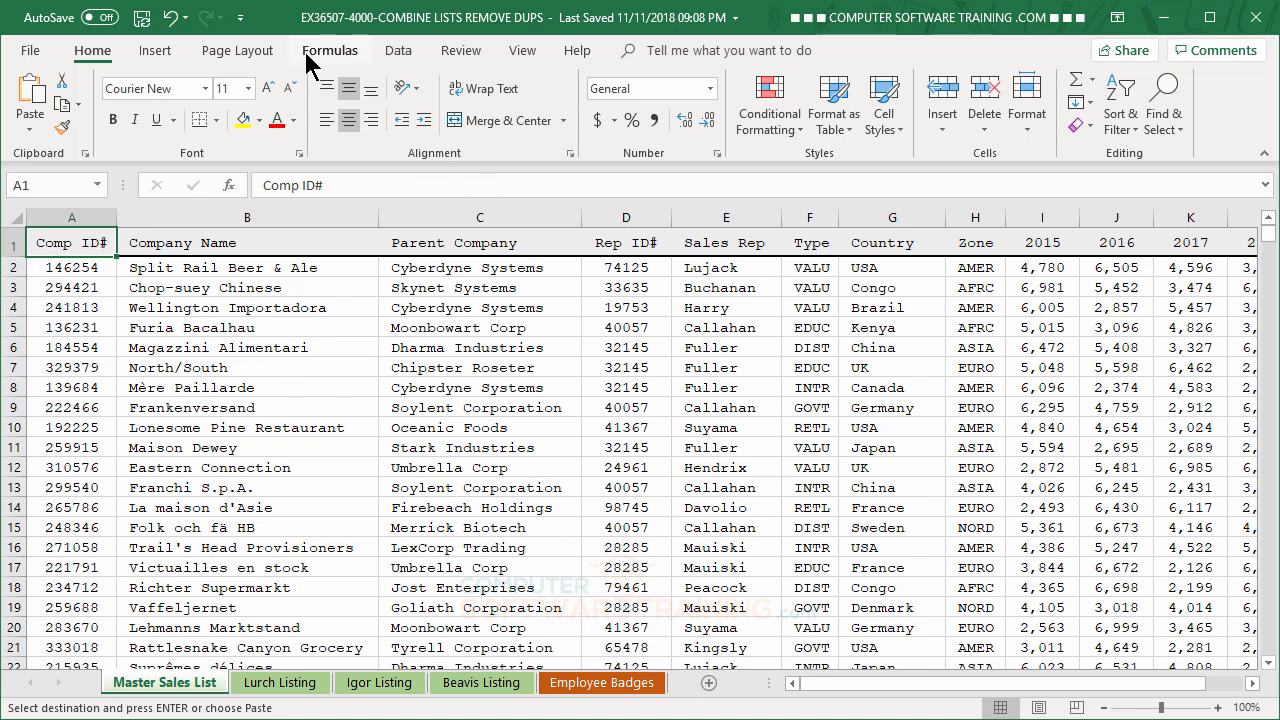
click(398, 55)
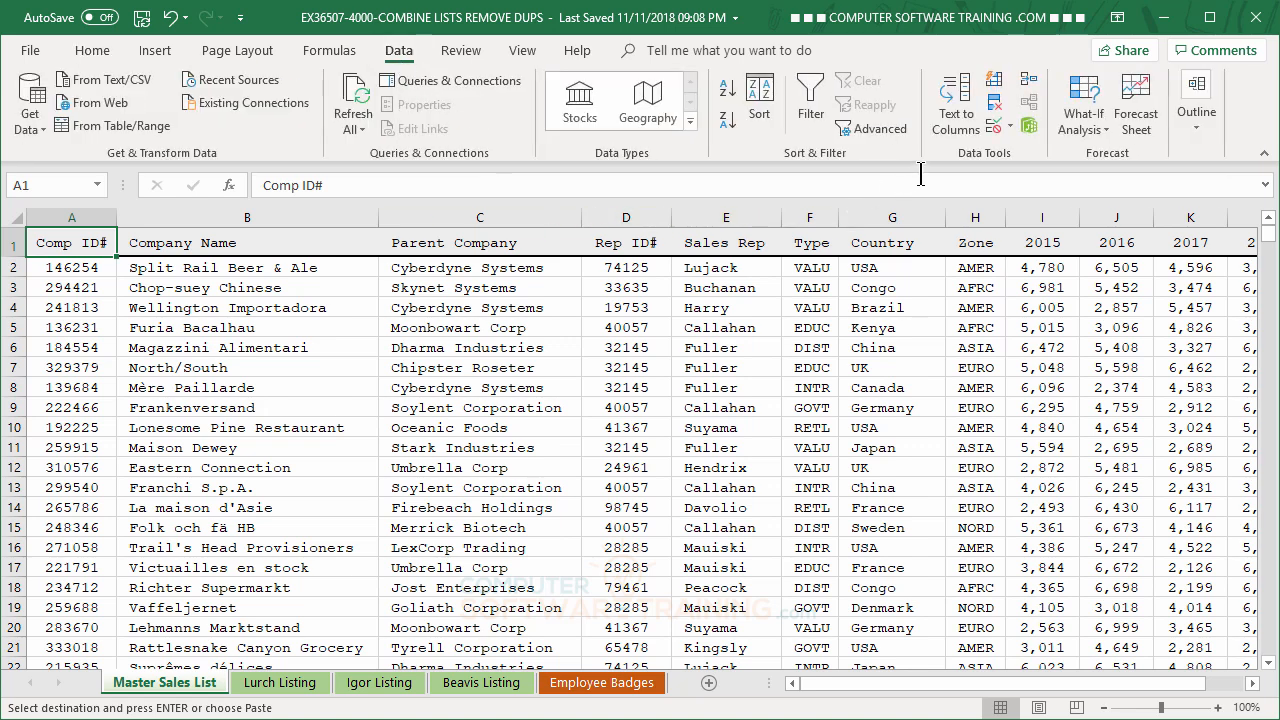
click(994, 104)
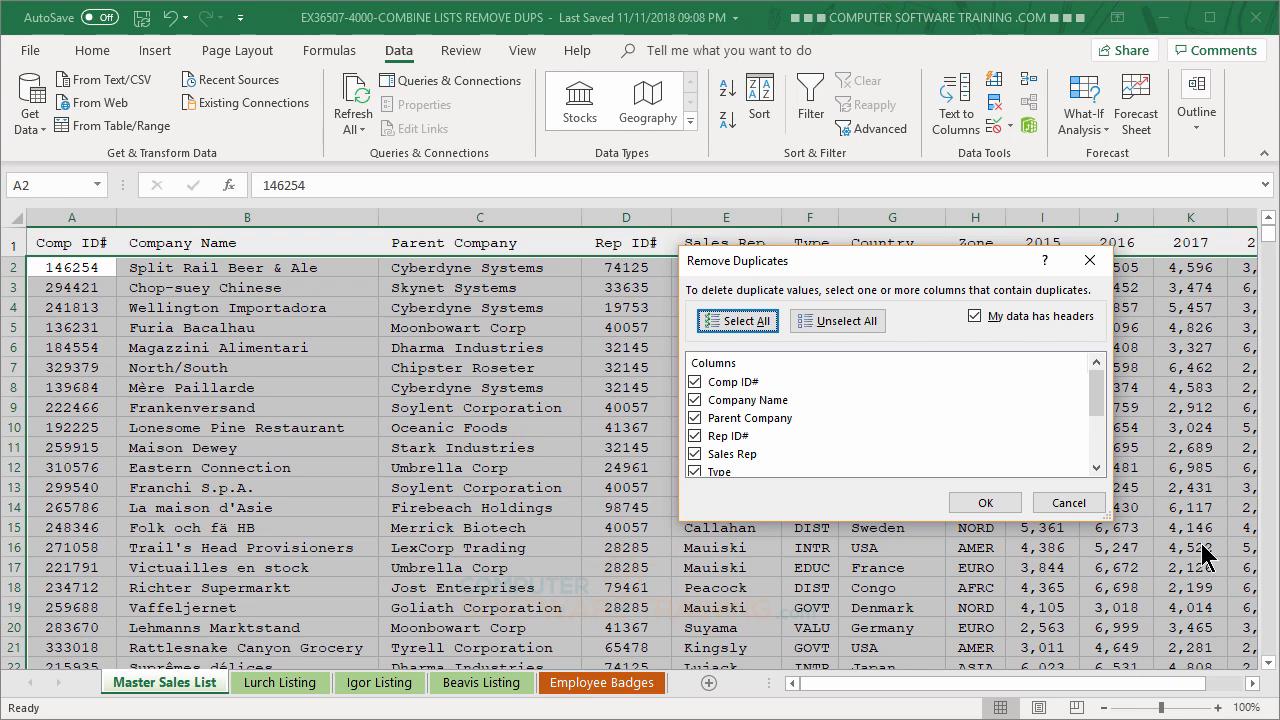
drag(1100, 418, 1105, 387)
click(986, 503)
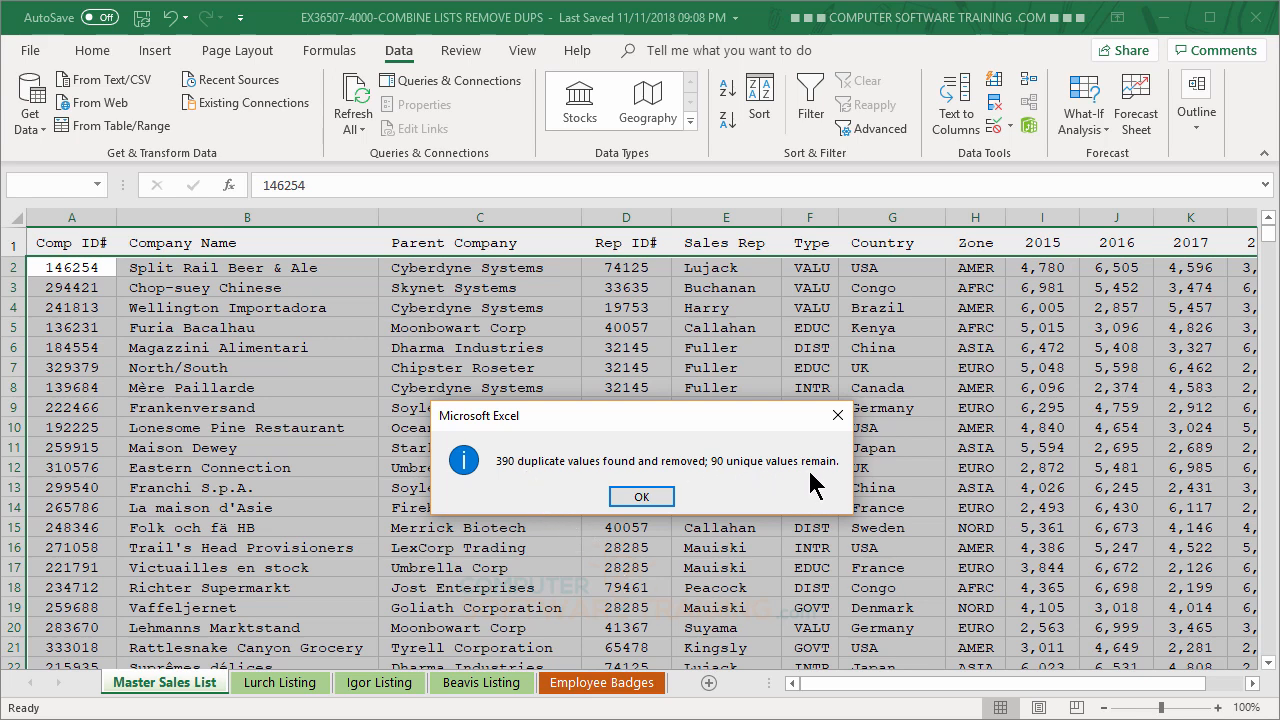
click(645, 500)
click(190, 306)
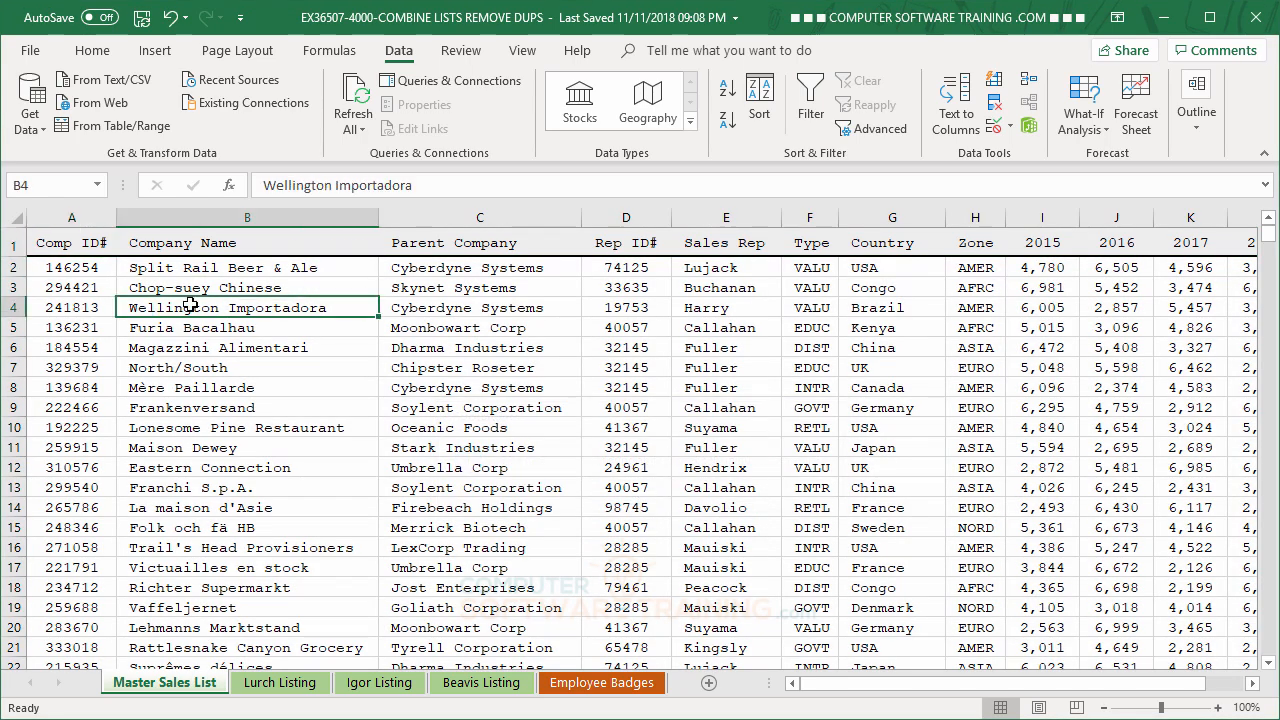
scroll(190, 301, down, 19)
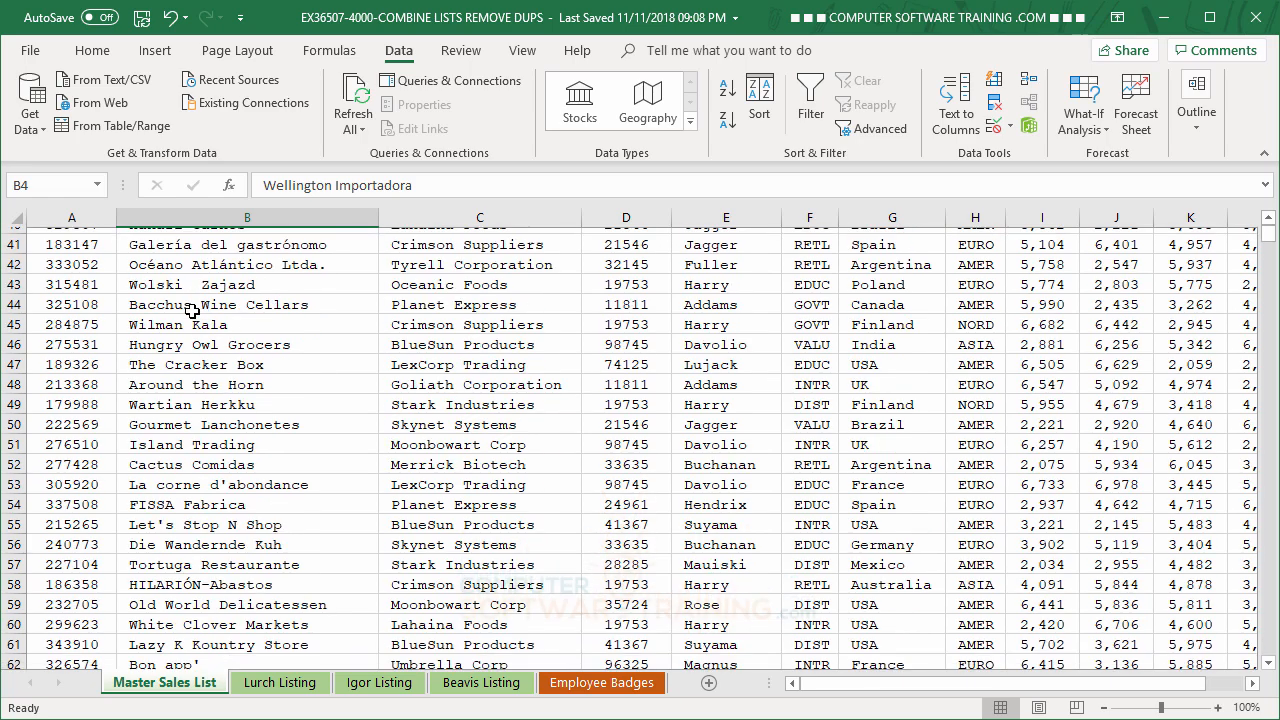
scroll(190, 310, down, 7)
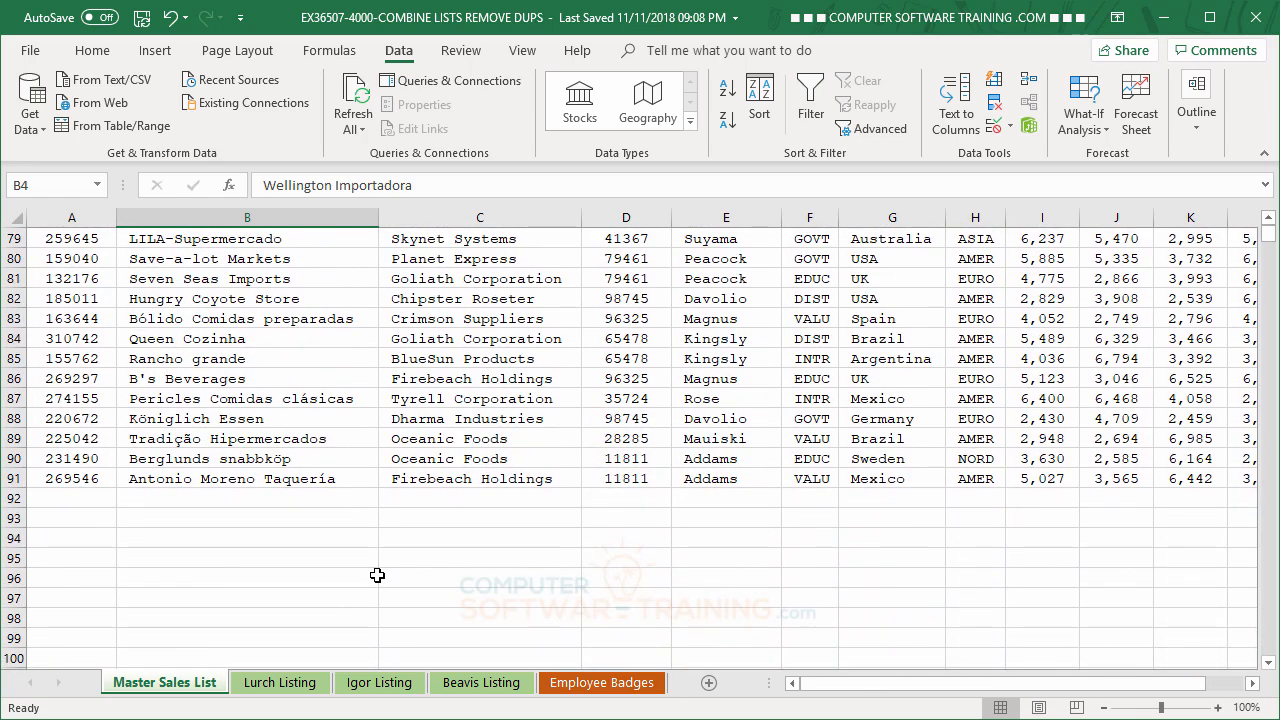
scroll(527, 452, up, 17)
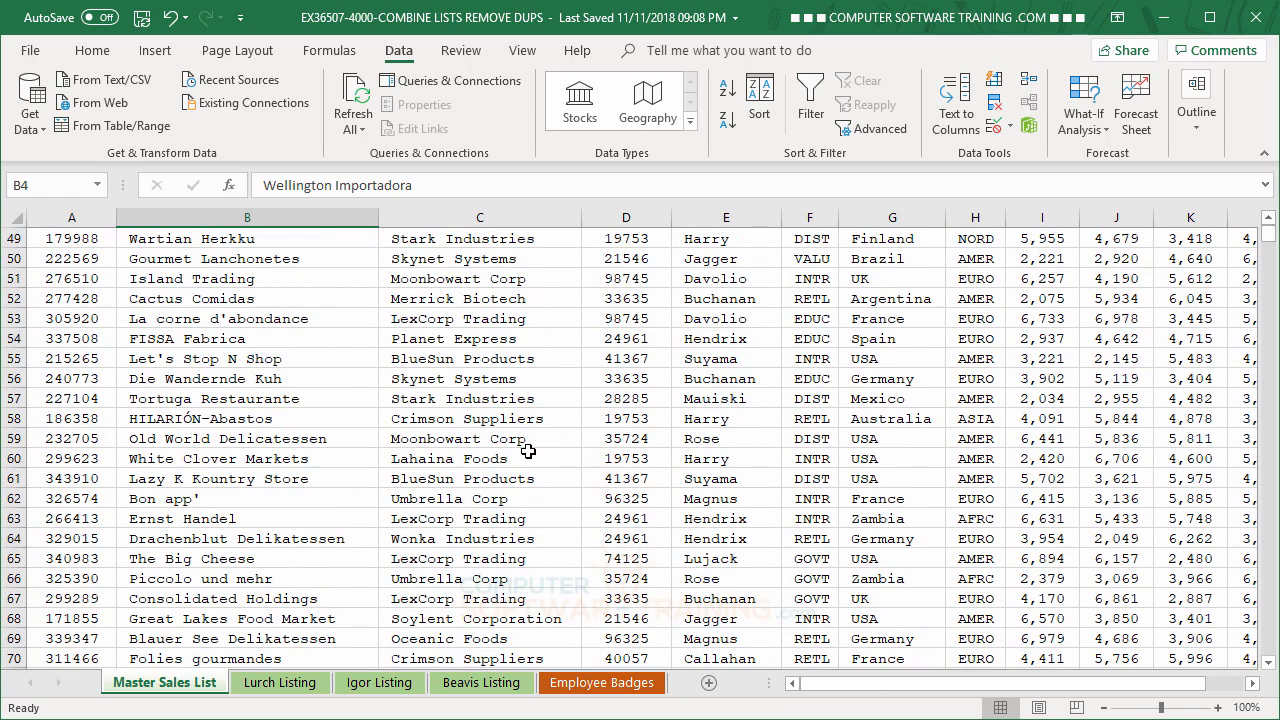
scroll(527, 452, up, 9)
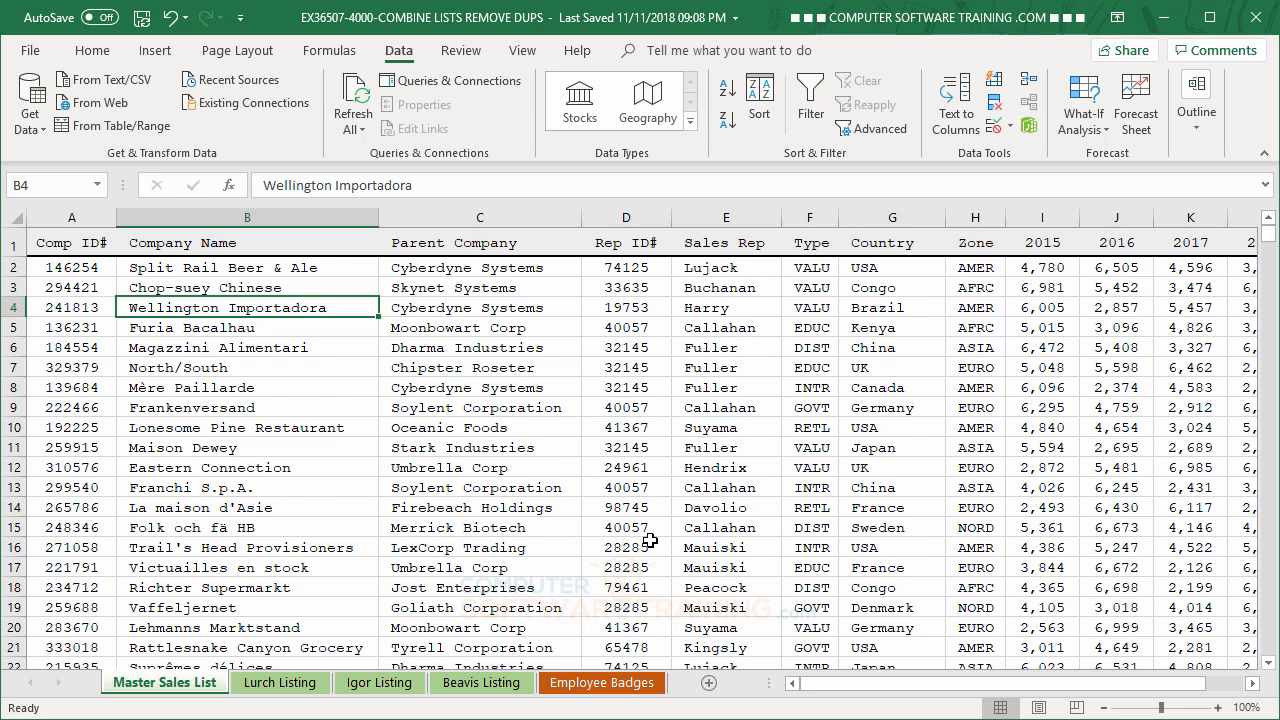
On the Employee Badges sheet, cut the second list's records in F2:I35, excluding the headers.
click(603, 683)
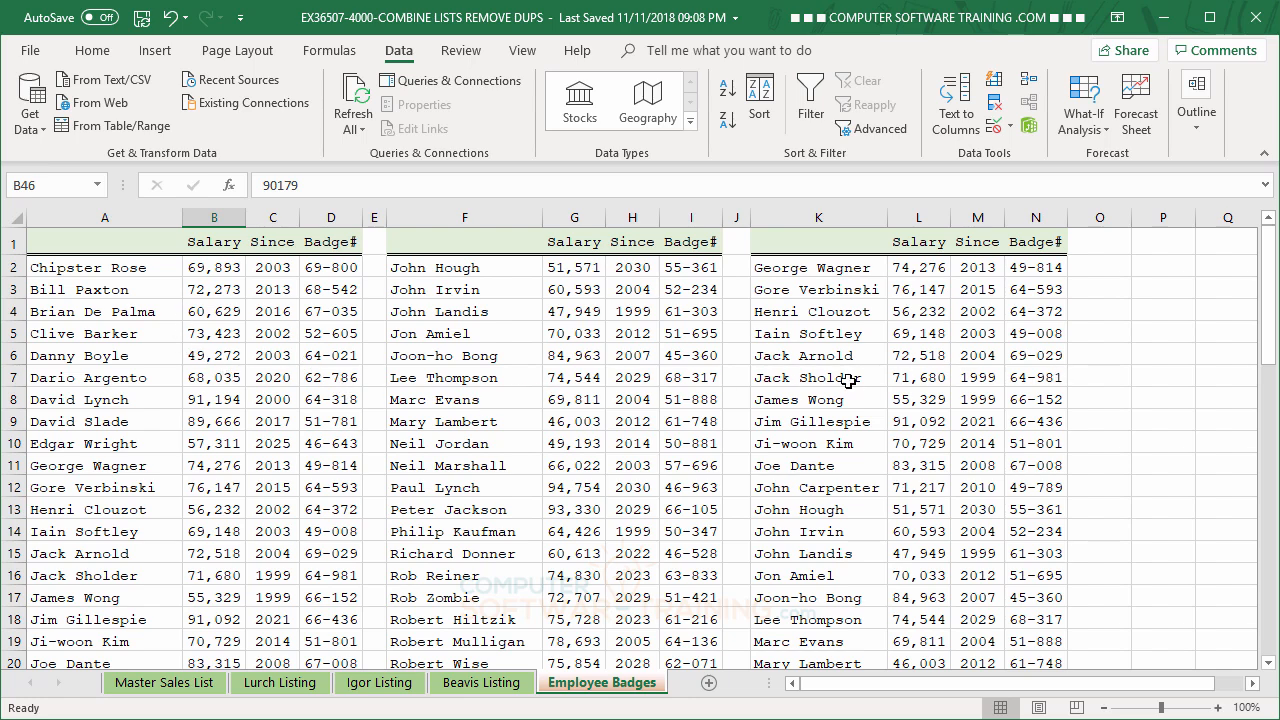
scroll(846, 382, down, 8)
scroll(848, 383, down, 3)
scroll(860, 385, up, 11)
click(432, 269)
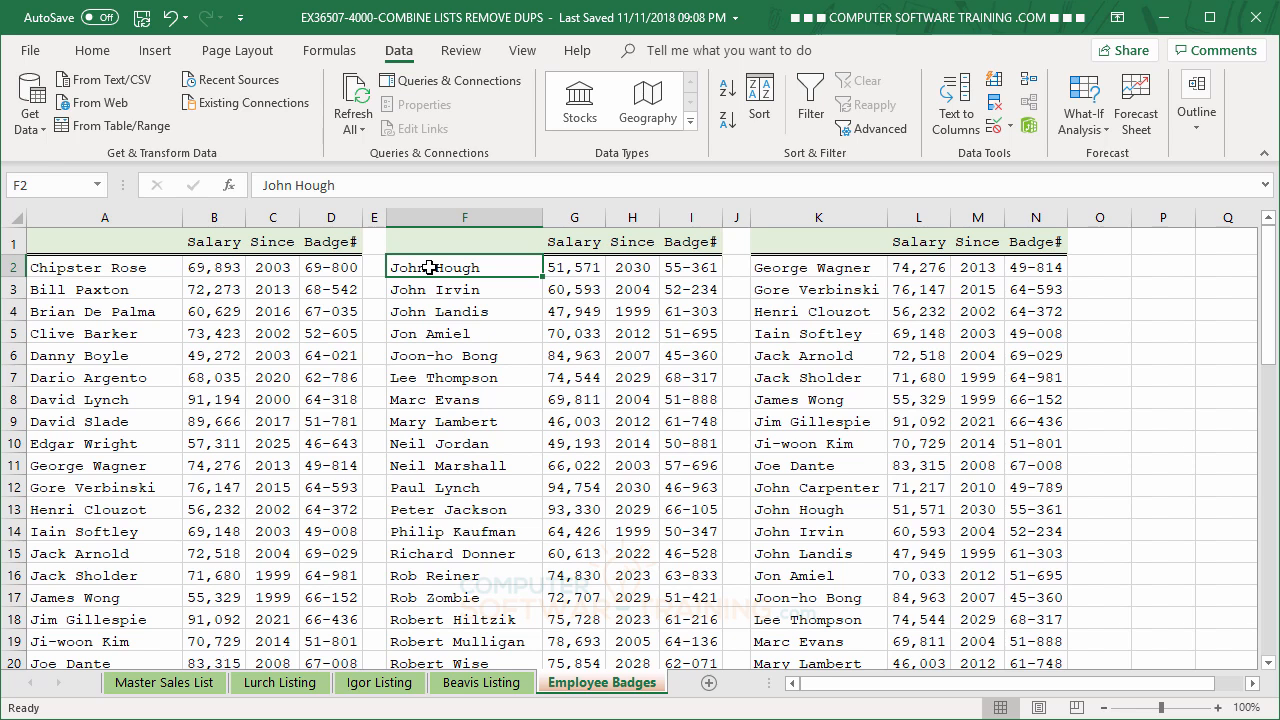
key(ctrl+shift+Right)
key(ctrl+shift+Down)
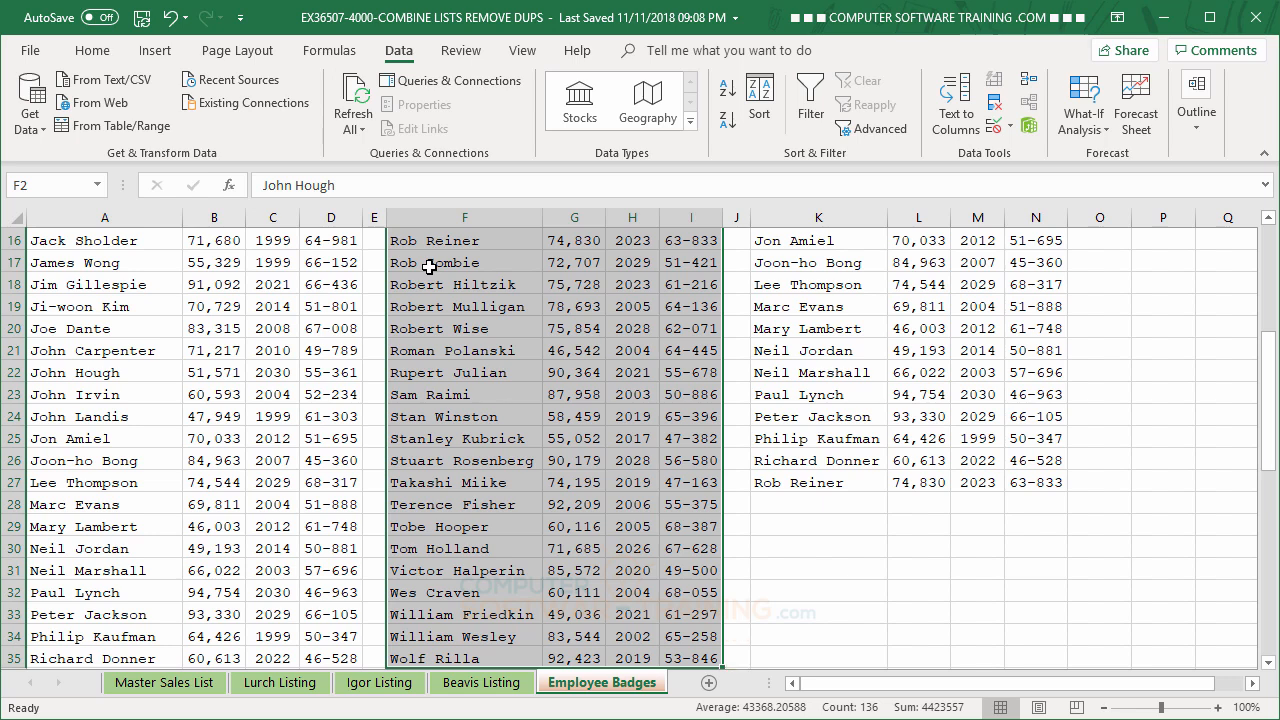
key(ctrl+c)
Paste the cut records below the first badge list, starting at cell A56.
scroll(429, 266, up, 5)
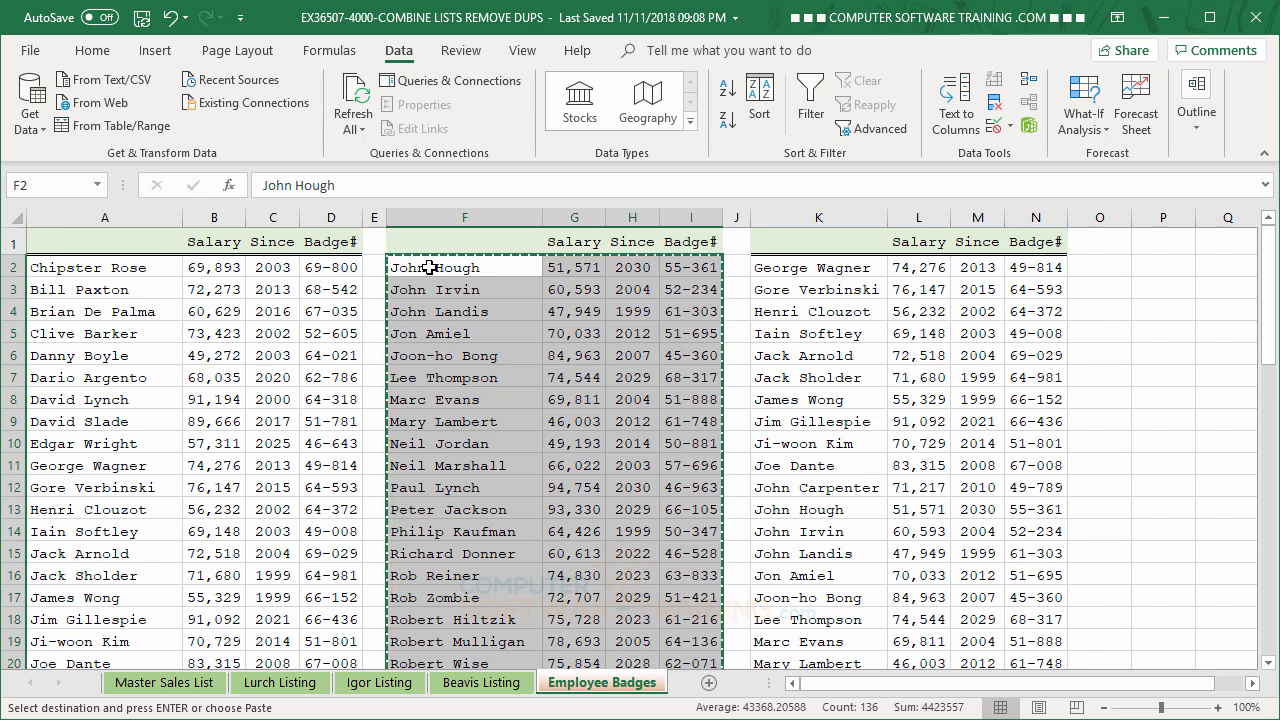
scroll(285, 427, down, 9)
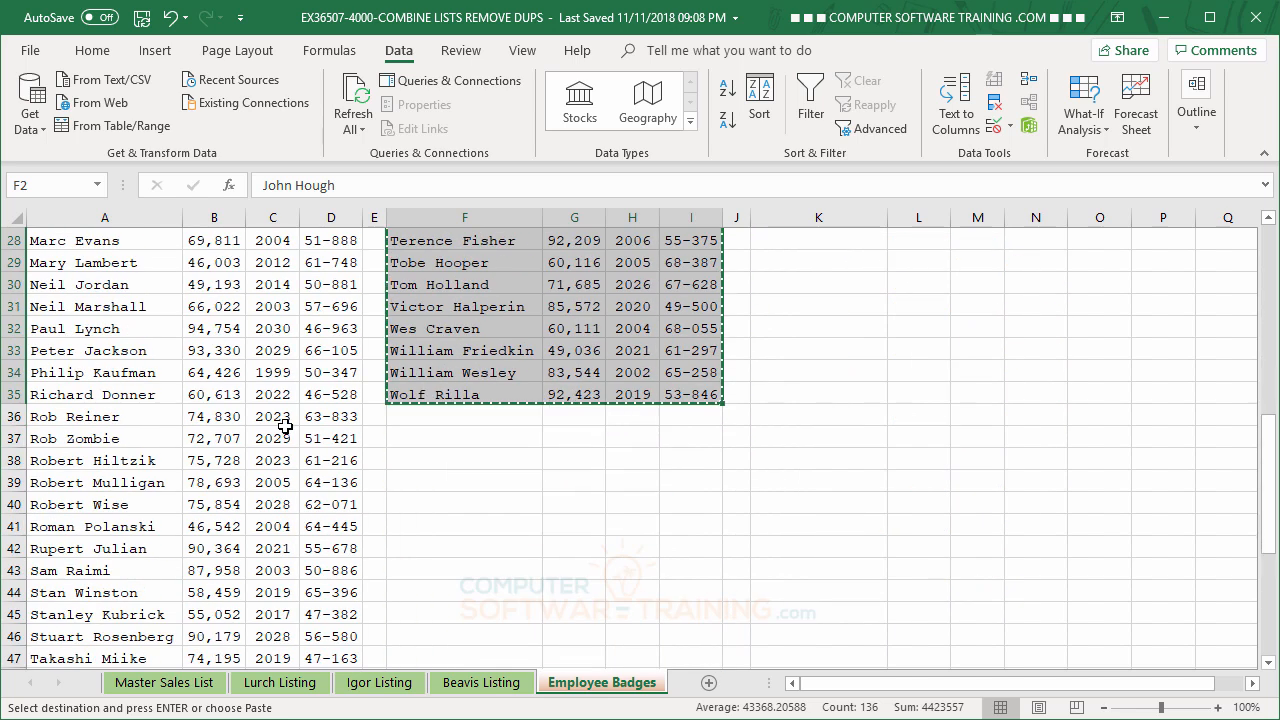
scroll(285, 427, down, 9)
scroll(284, 423, up, 3)
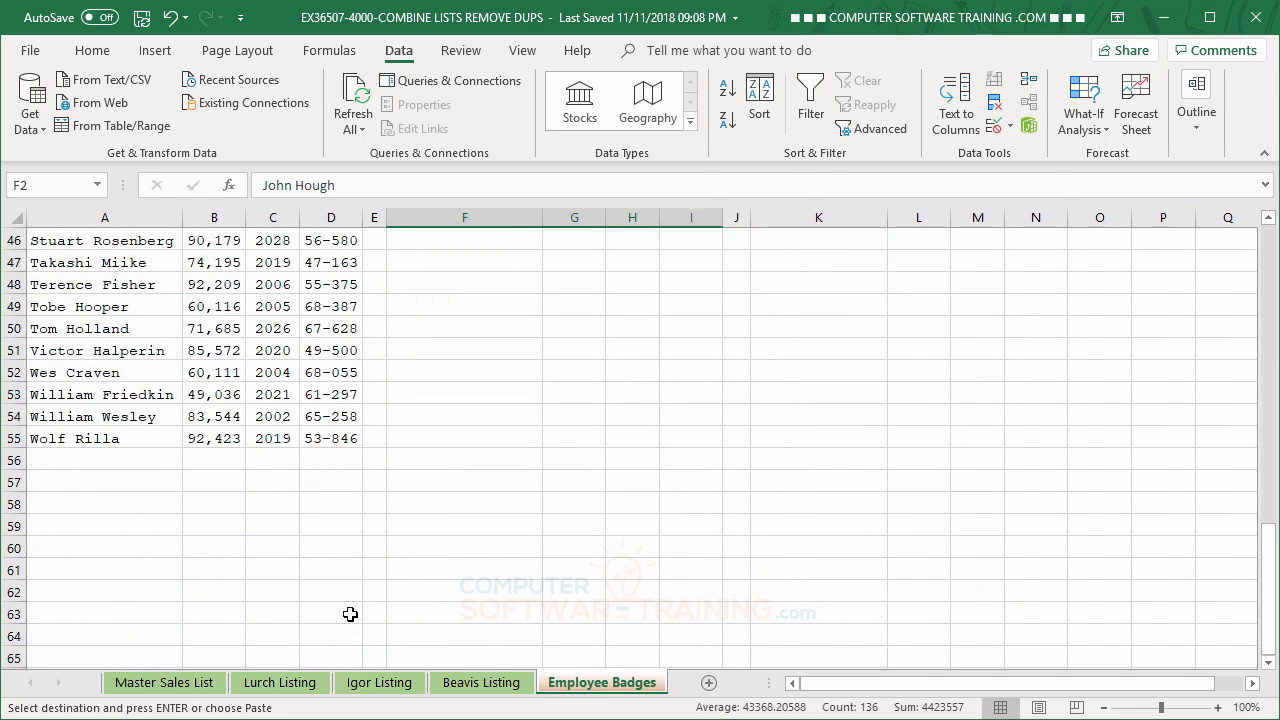
click(64, 459)
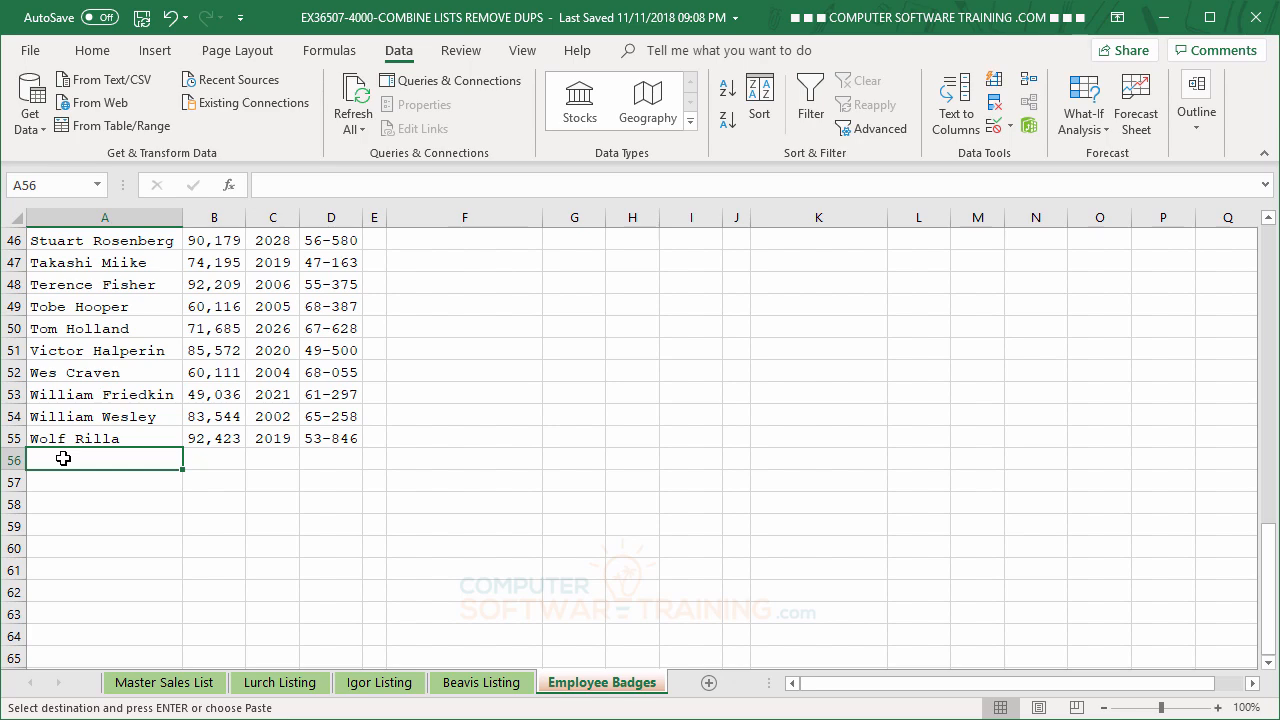
key(Return)
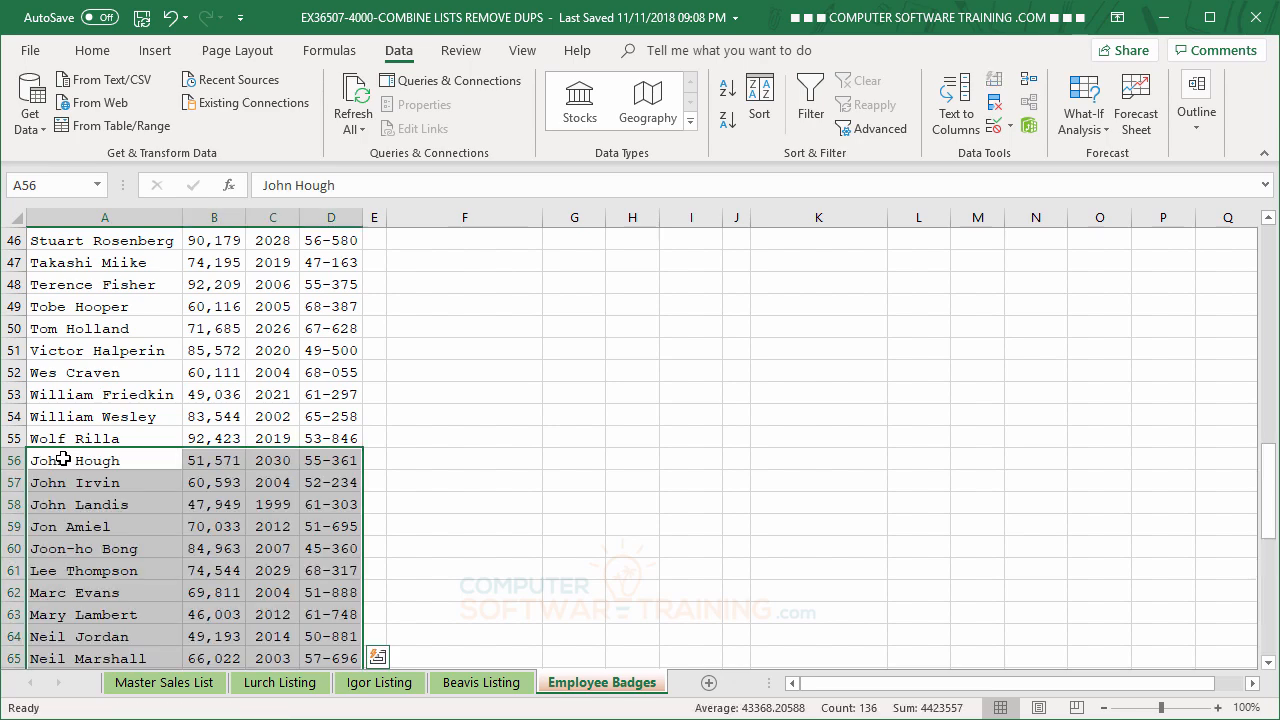
Copy the third badge list's records in K2:N27, excluding the headers.
scroll(831, 497, up, 15)
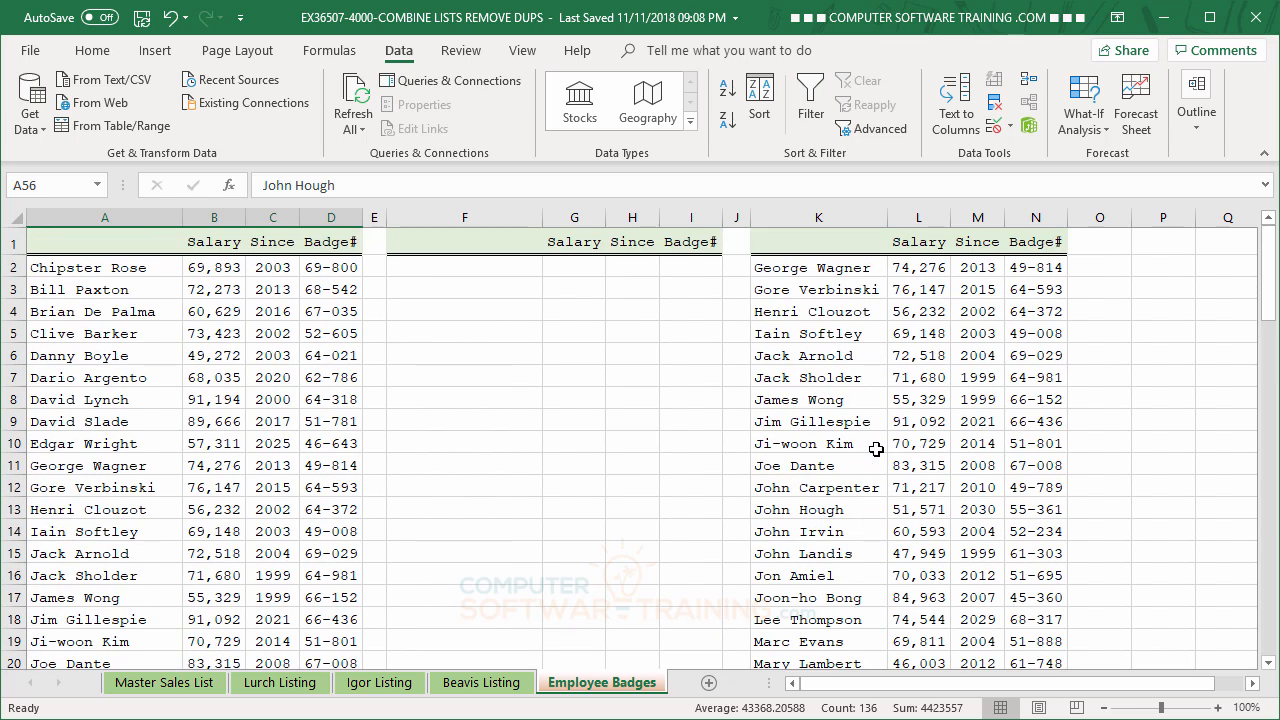
drag(795, 270, 1016, 614)
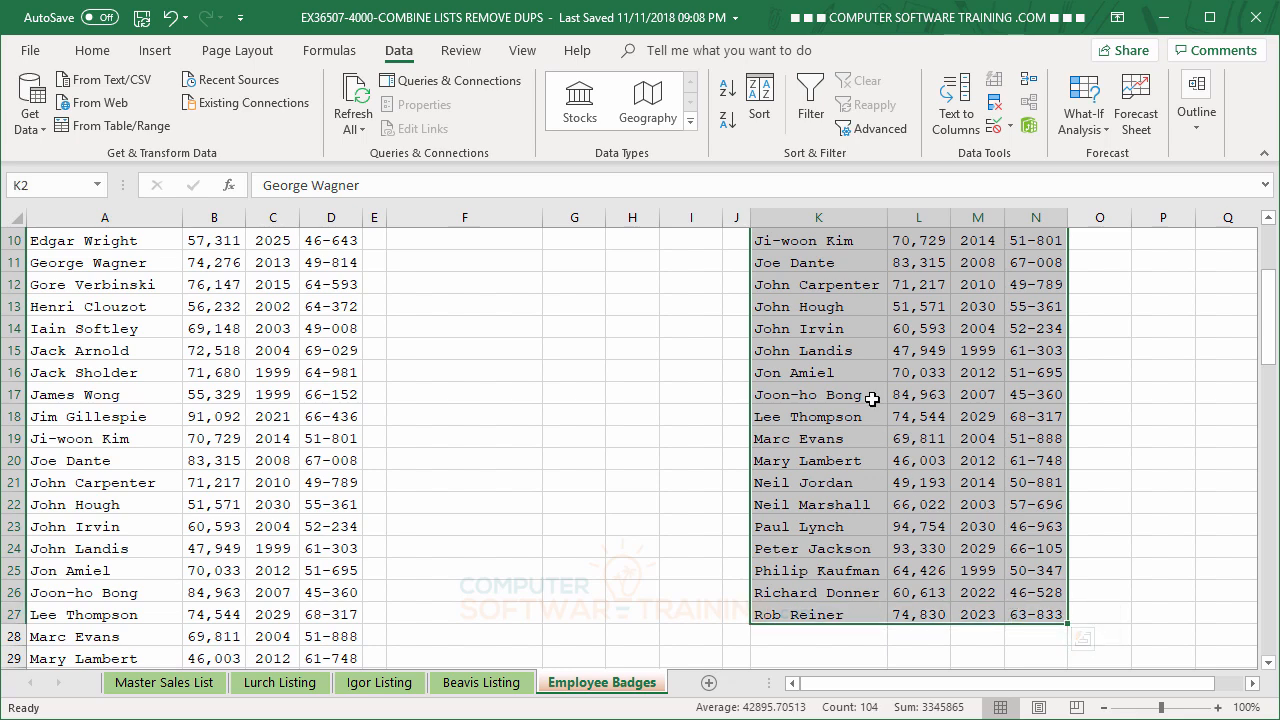
right_click(872, 400)
click(916, 440)
Paste the third list's records at the end of the combined badge list, starting at cell A90.
scroll(903, 443, up, 3)
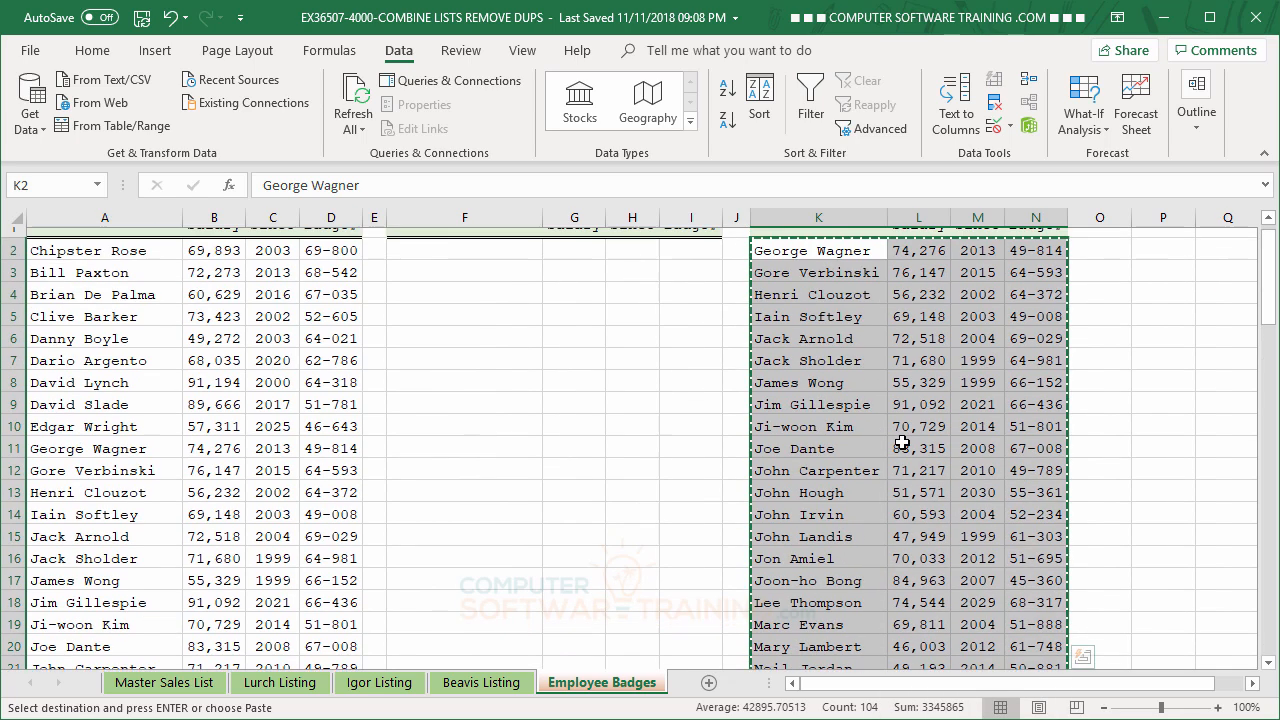
scroll(508, 525, down, 15)
scroll(508, 525, down, 14)
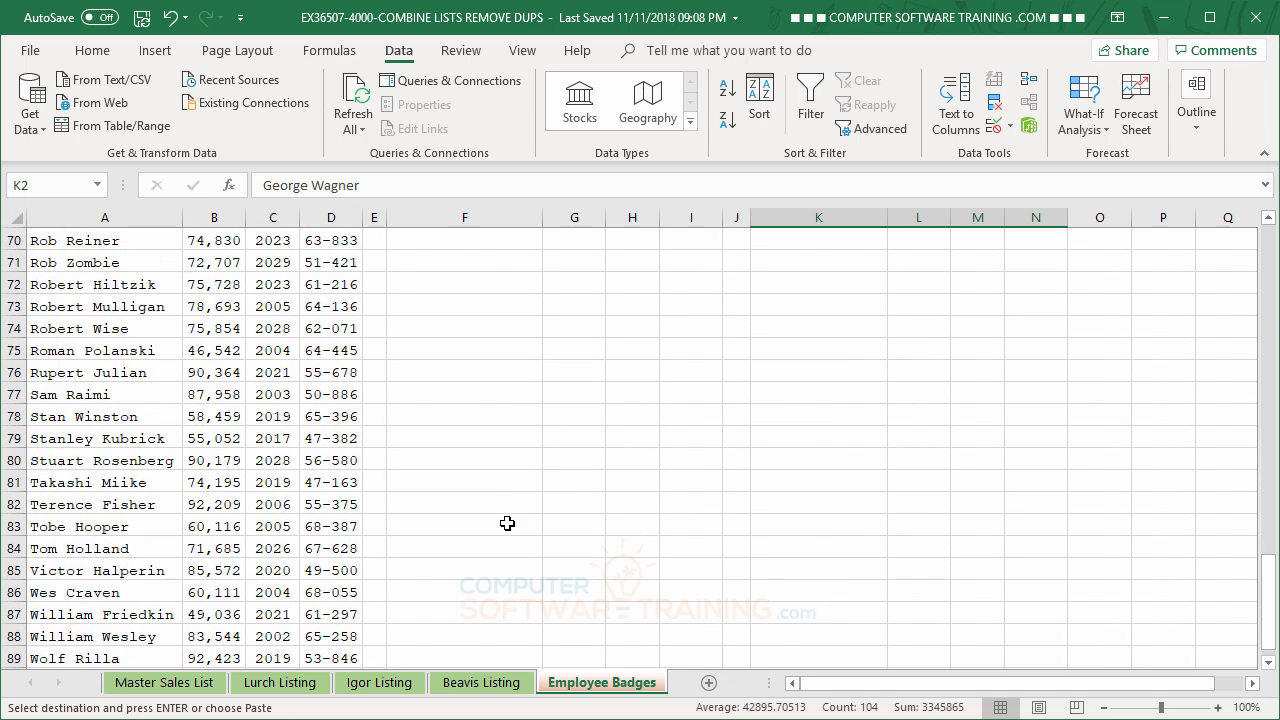
click(44, 282)
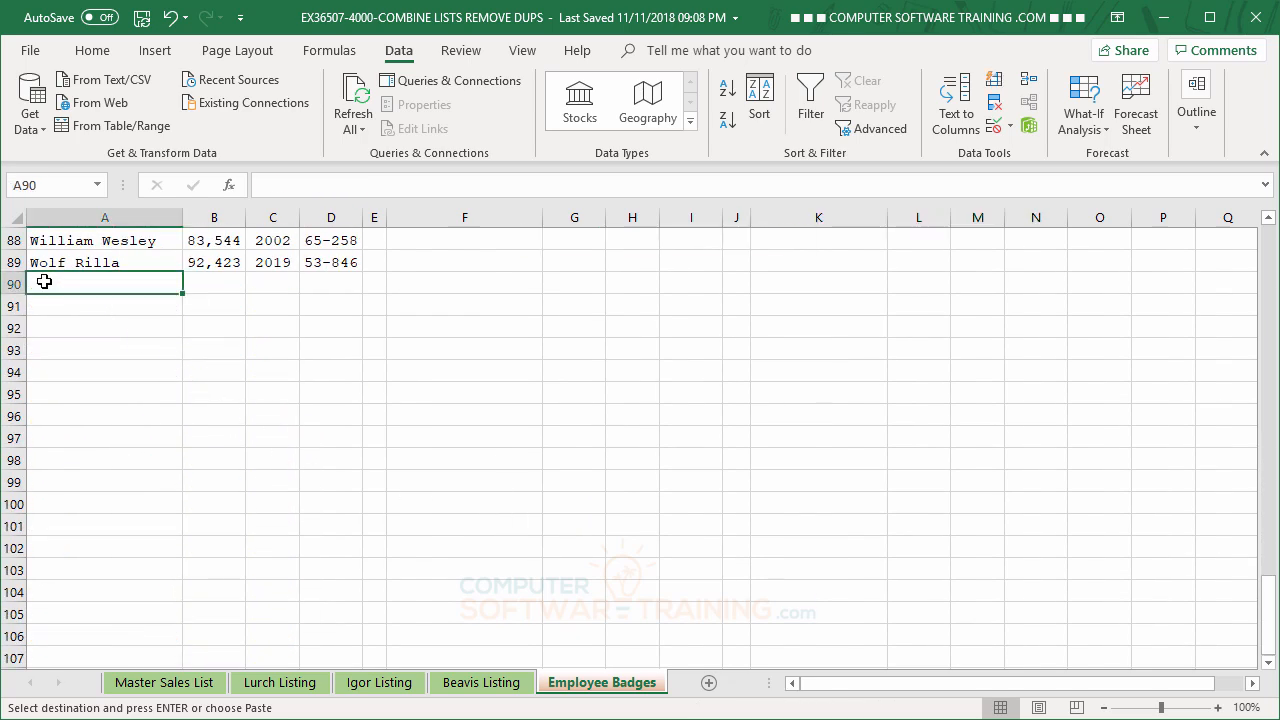
key(ctrl+v)
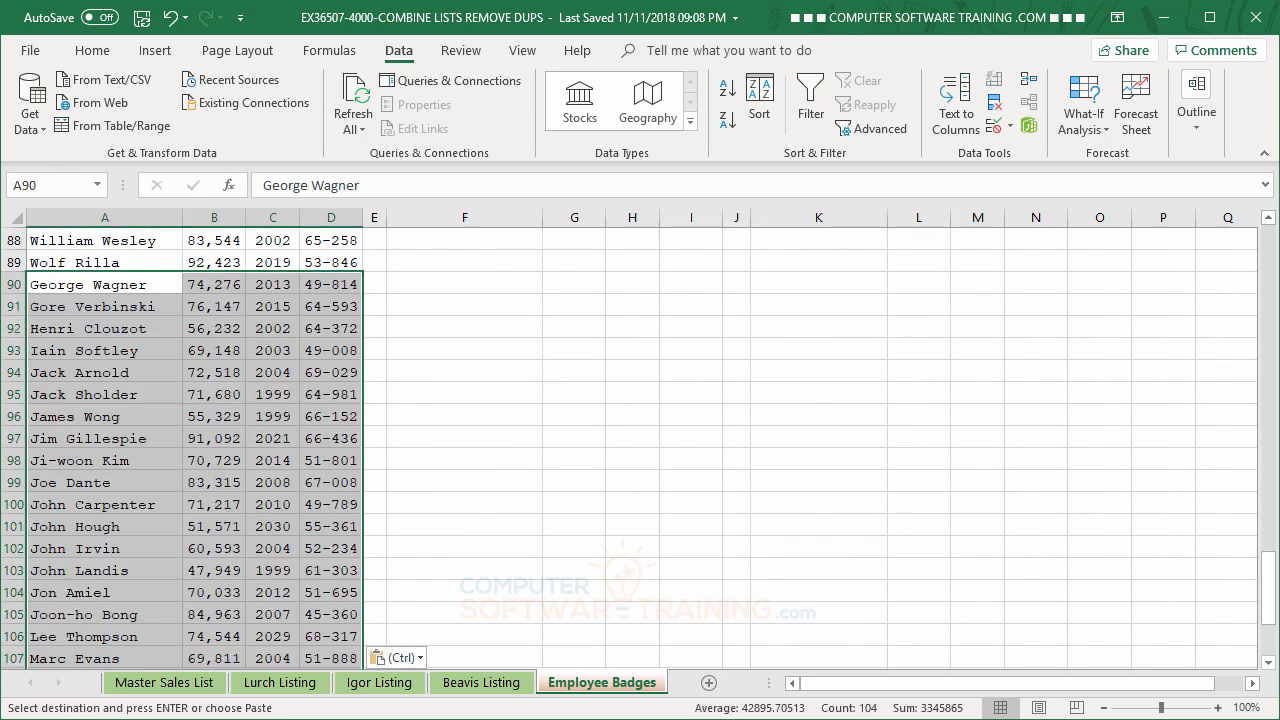
Delete columns E through P on the Employee Badges sheet, and select cell B5 inside the combined list.
scroll(542, 431, up, 20)
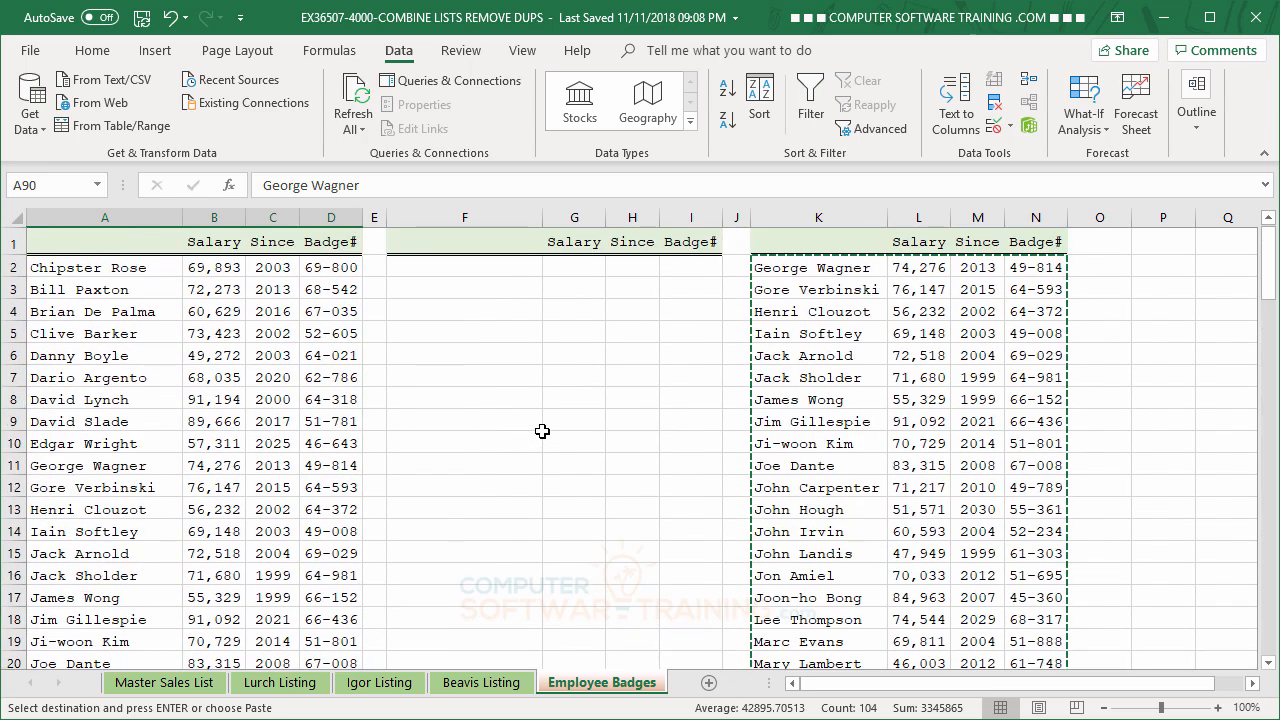
click(374, 216)
drag(373, 215, 1172, 246)
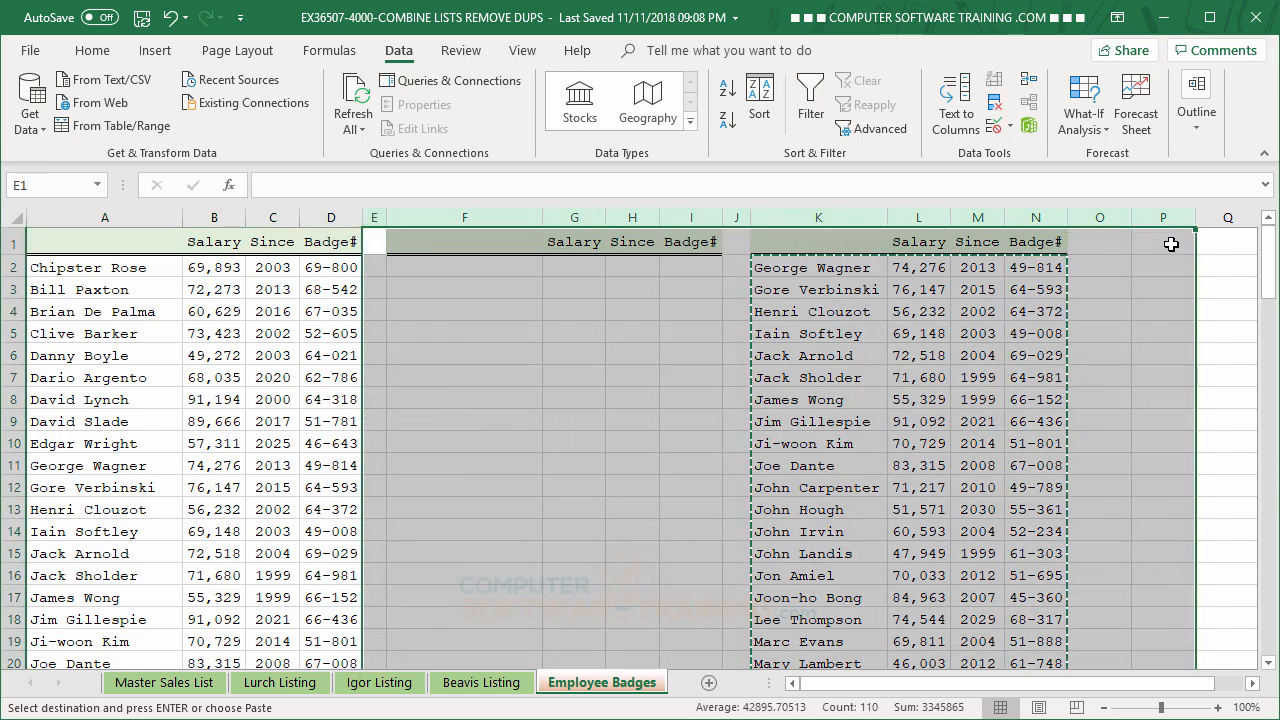
right_click(868, 376)
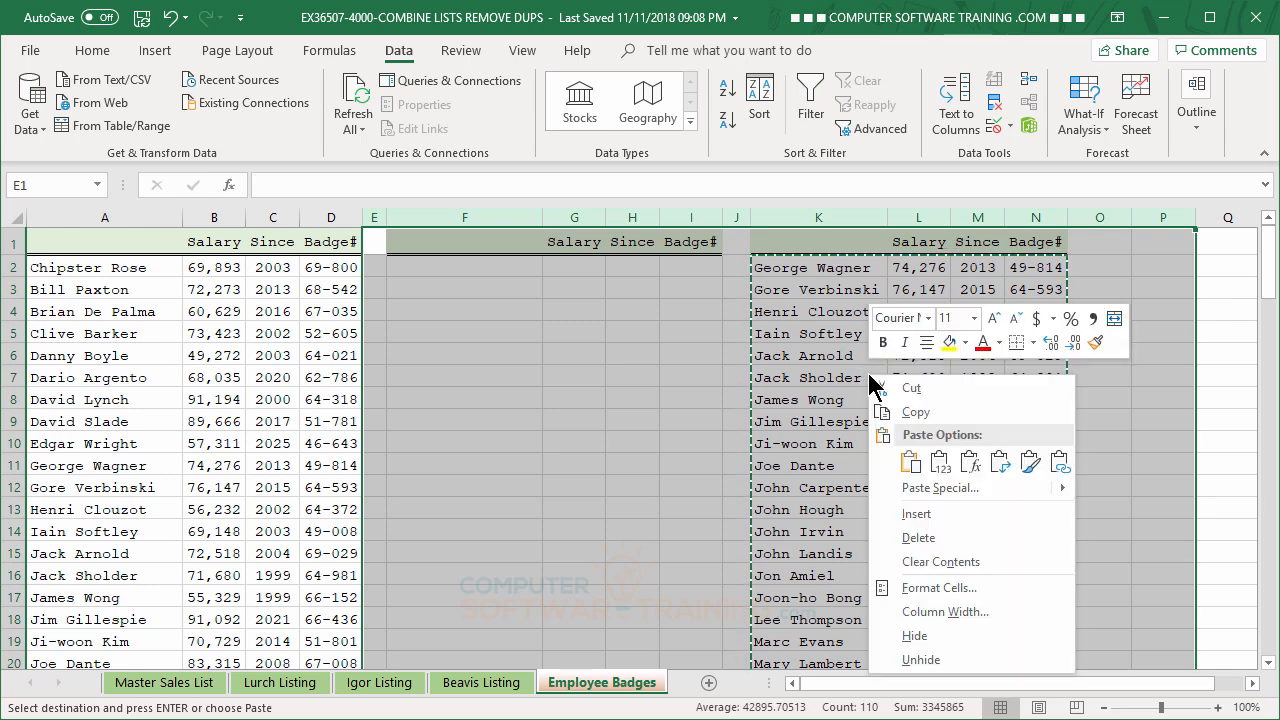
click(930, 538)
click(624, 442)
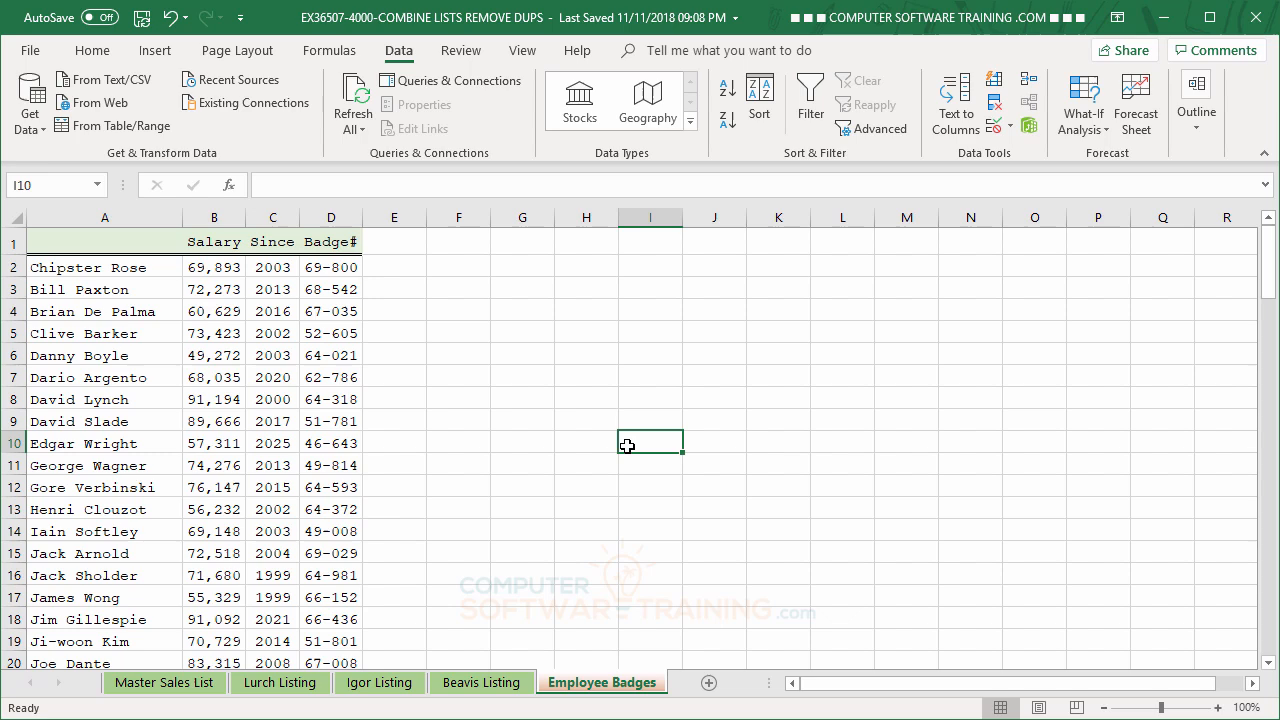
click(243, 335)
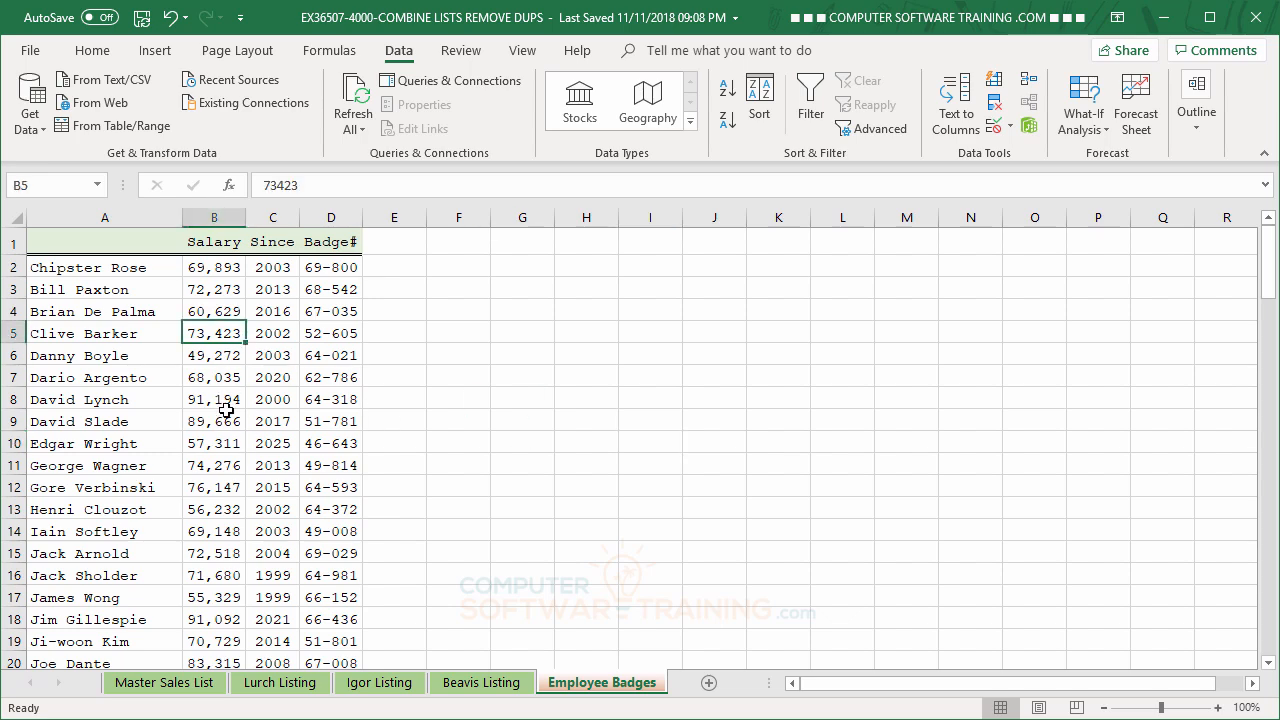
Remove duplicate records from the combined Employee Badges list, comparing Column A, Salary, Since and Badge#, with the data treated as having headers.
scroll(227, 410, down, 20)
scroll(230, 408, up, 3)
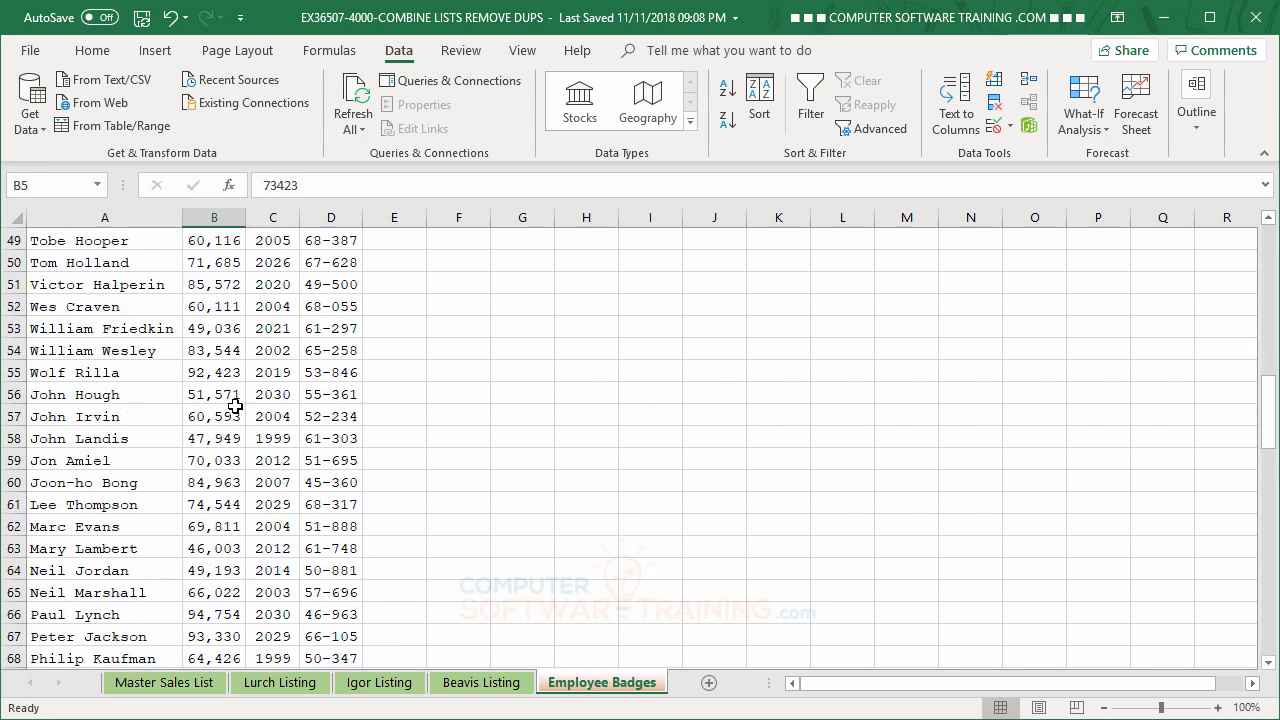
scroll(235, 405, down, 4)
scroll(235, 405, down, 2)
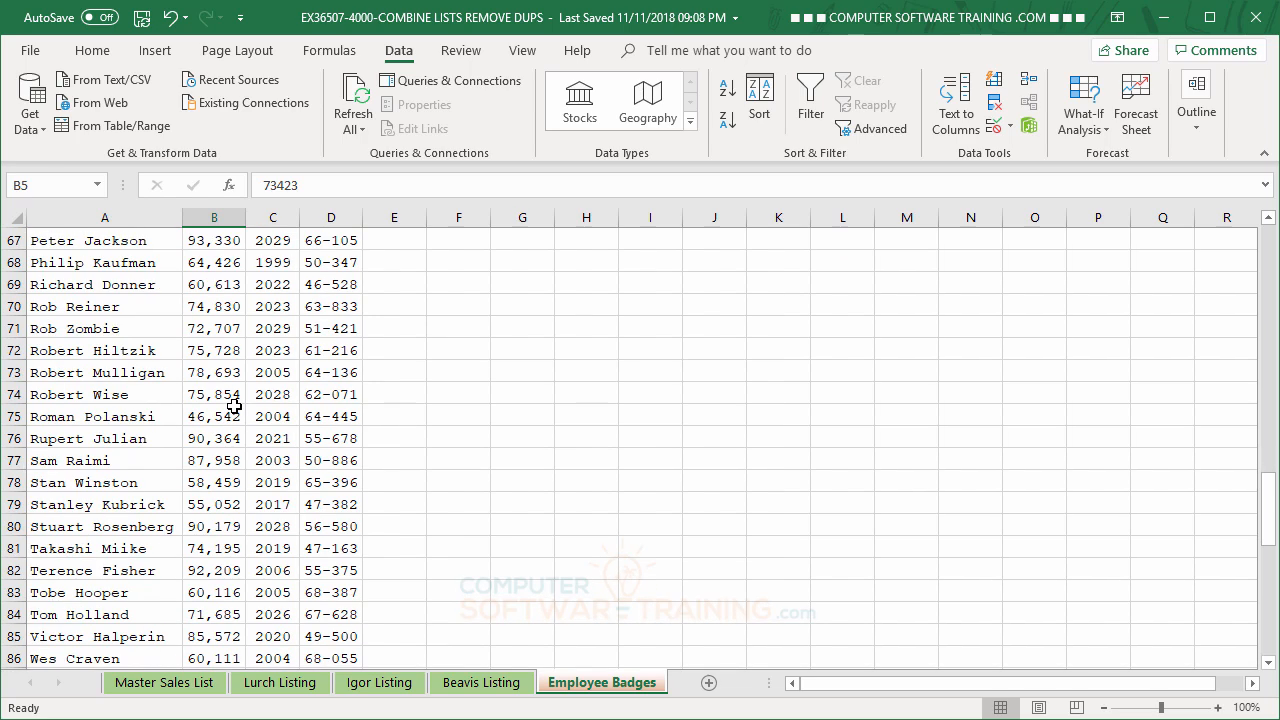
scroll(234, 406, down, 14)
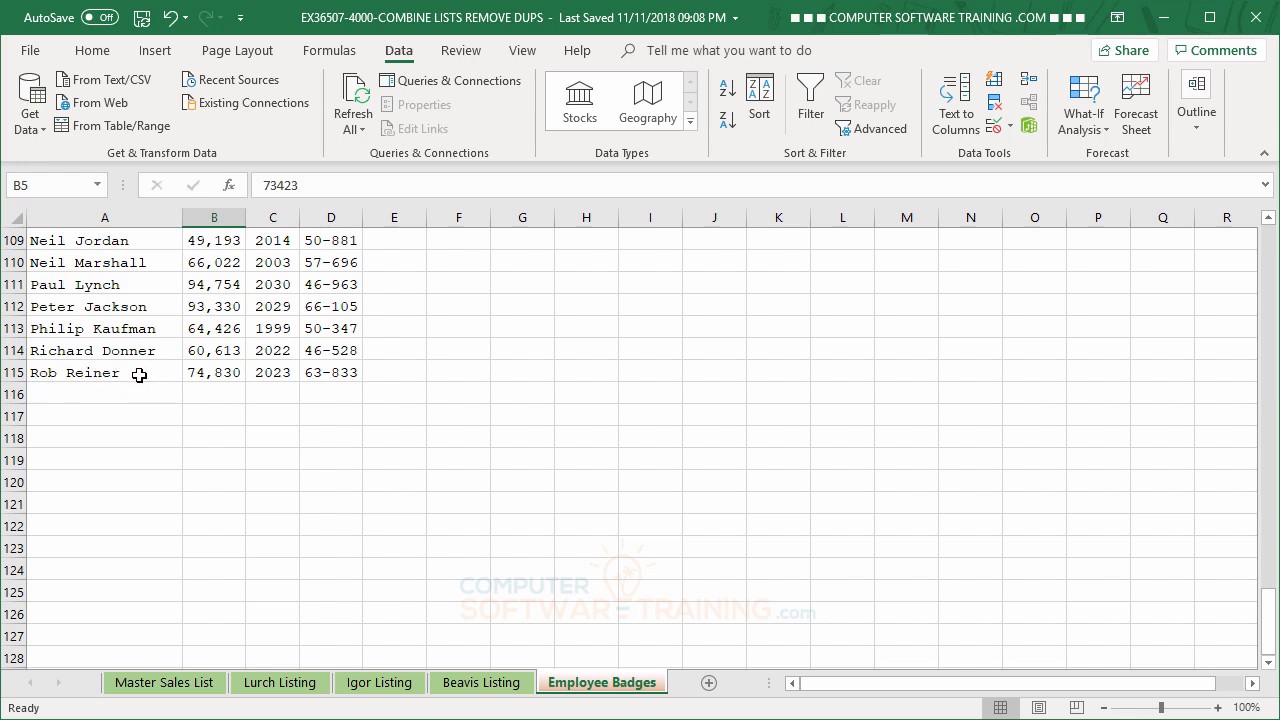
click(212, 307)
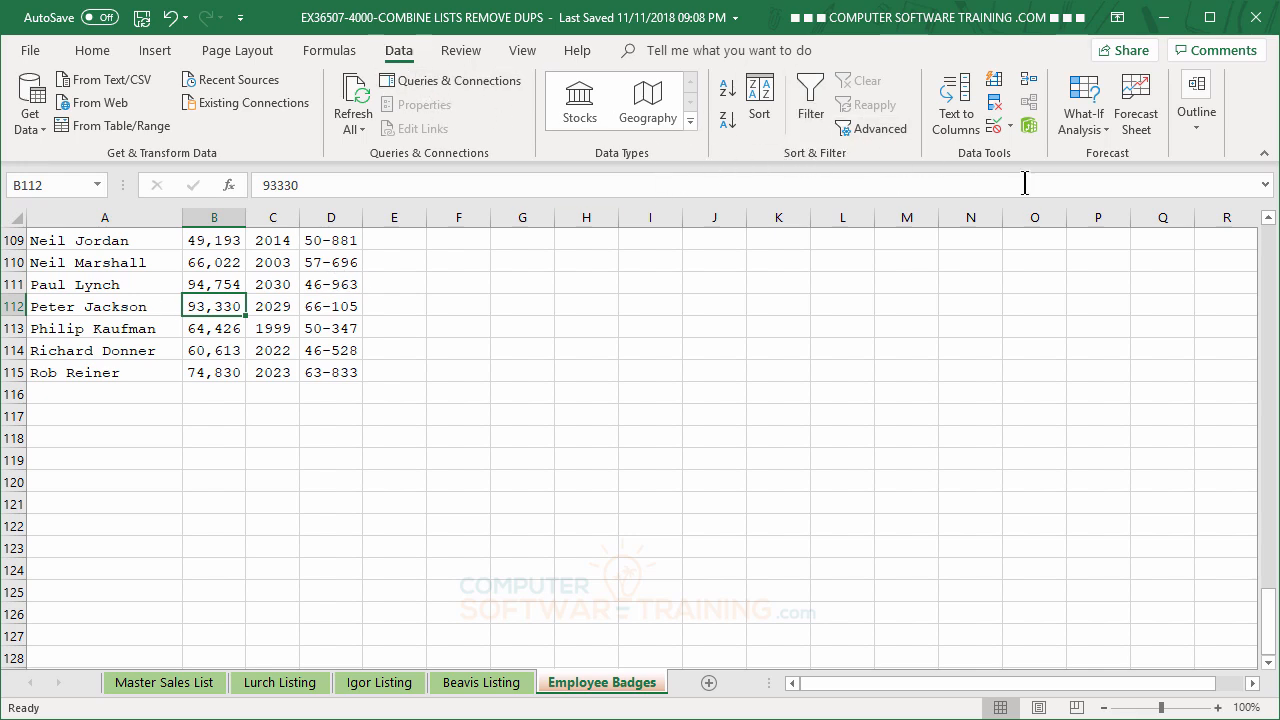
click(995, 108)
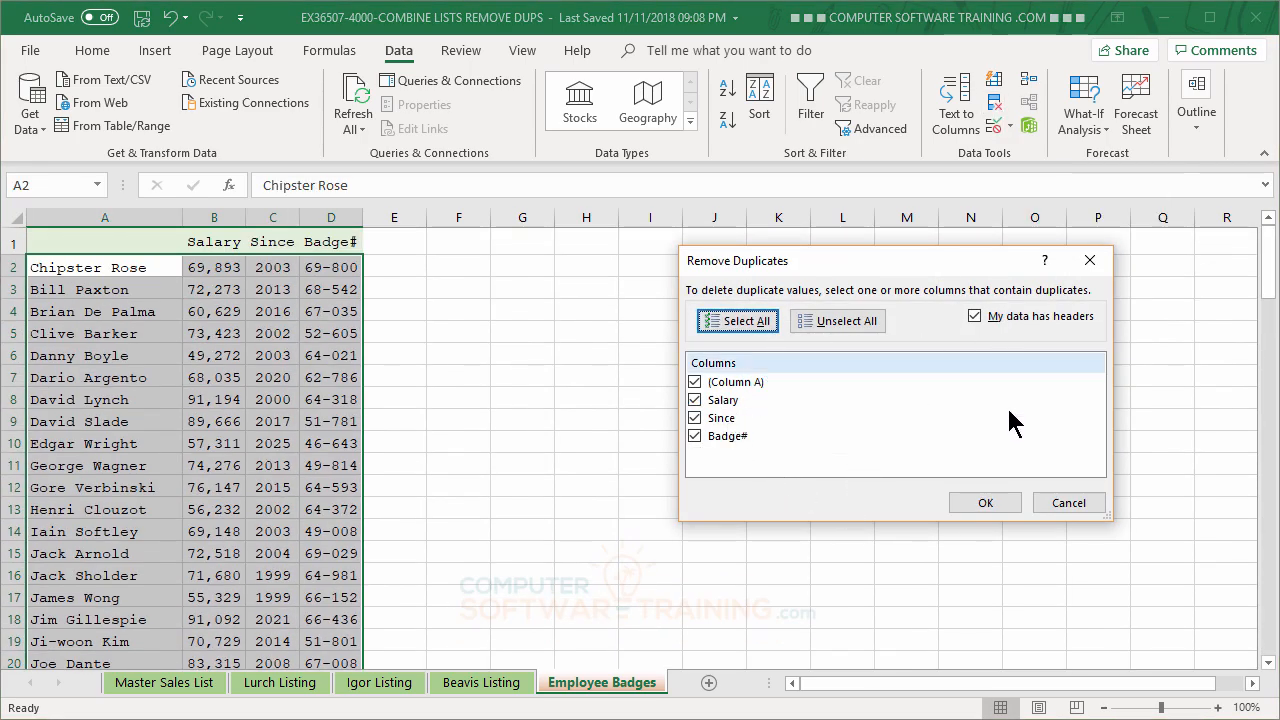
click(983, 505)
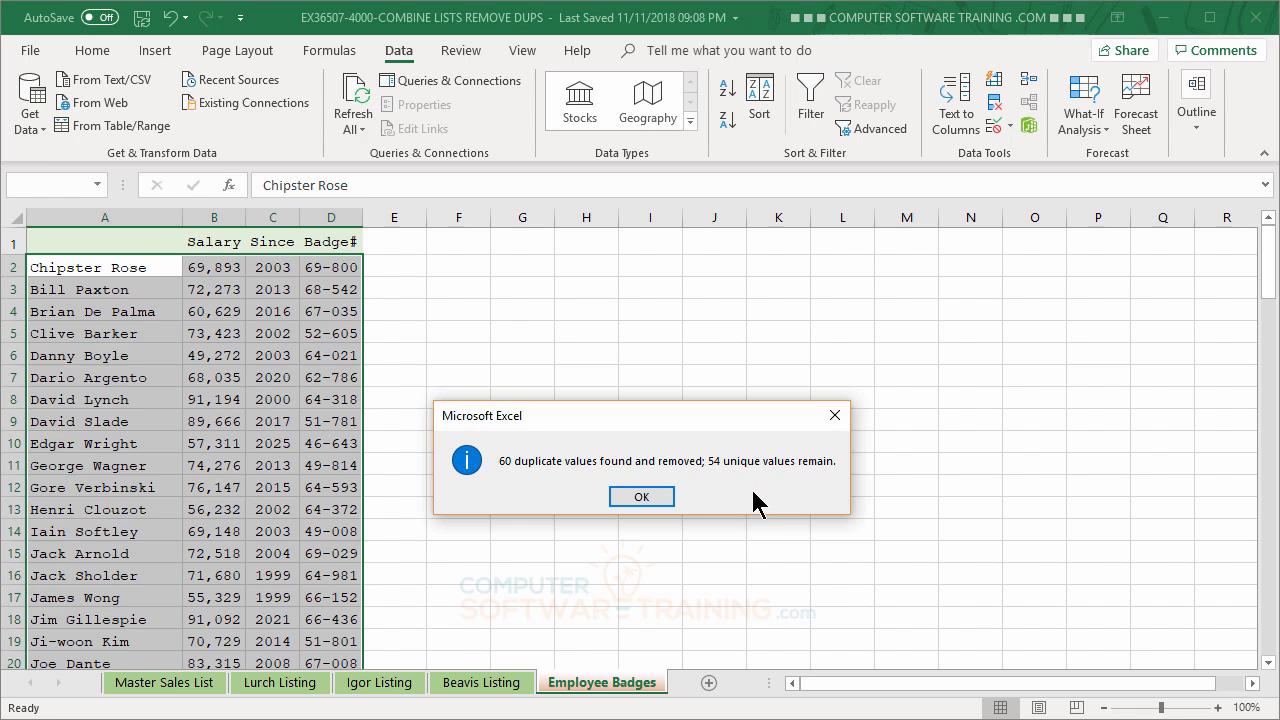
click(642, 497)
Review the remaining records of the Employee Badges list and the rows below its end.
scroll(500, 449, up, 12)
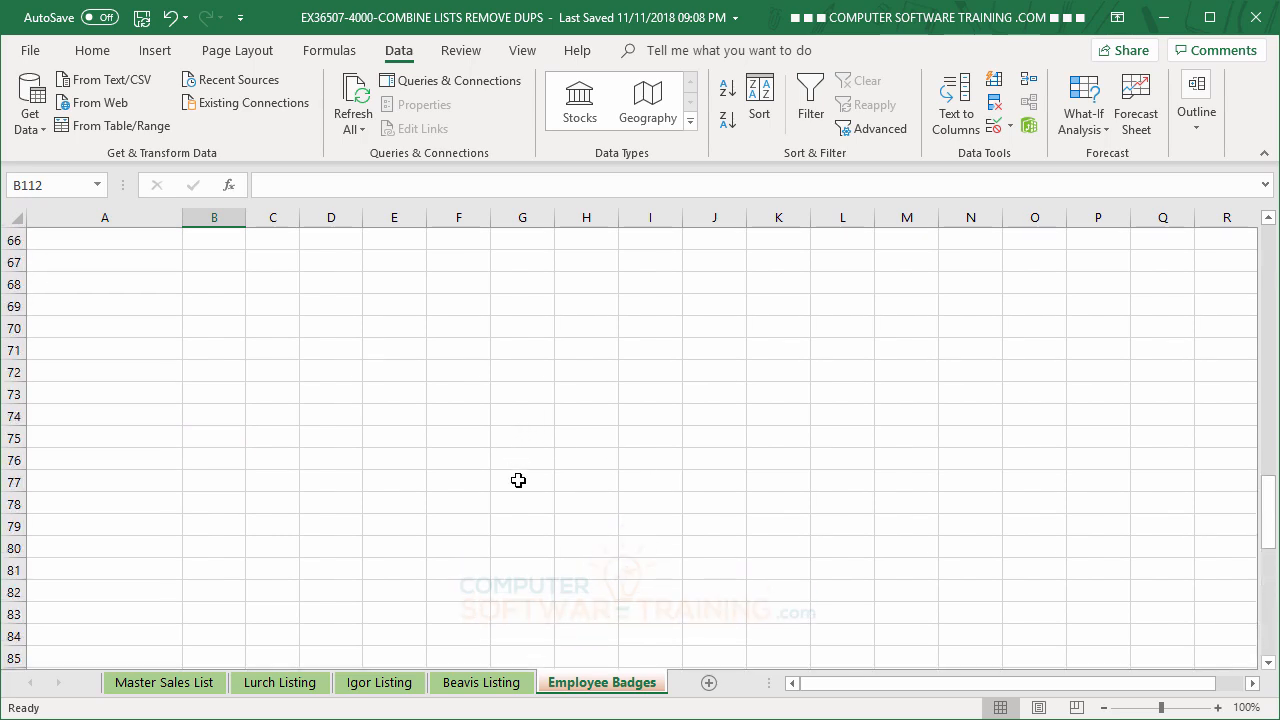
scroll(518, 480, up, 9)
scroll(518, 480, down, 12)
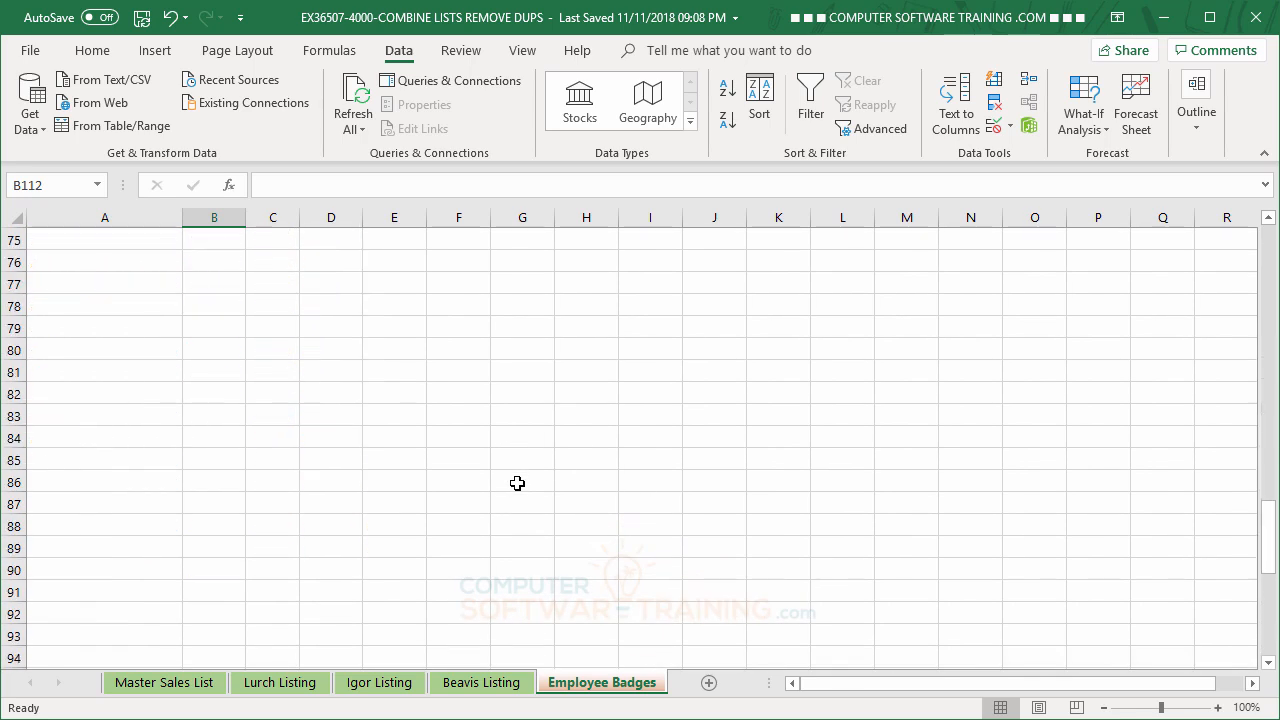
scroll(517, 483, down, 8)
scroll(517, 483, up, 5)
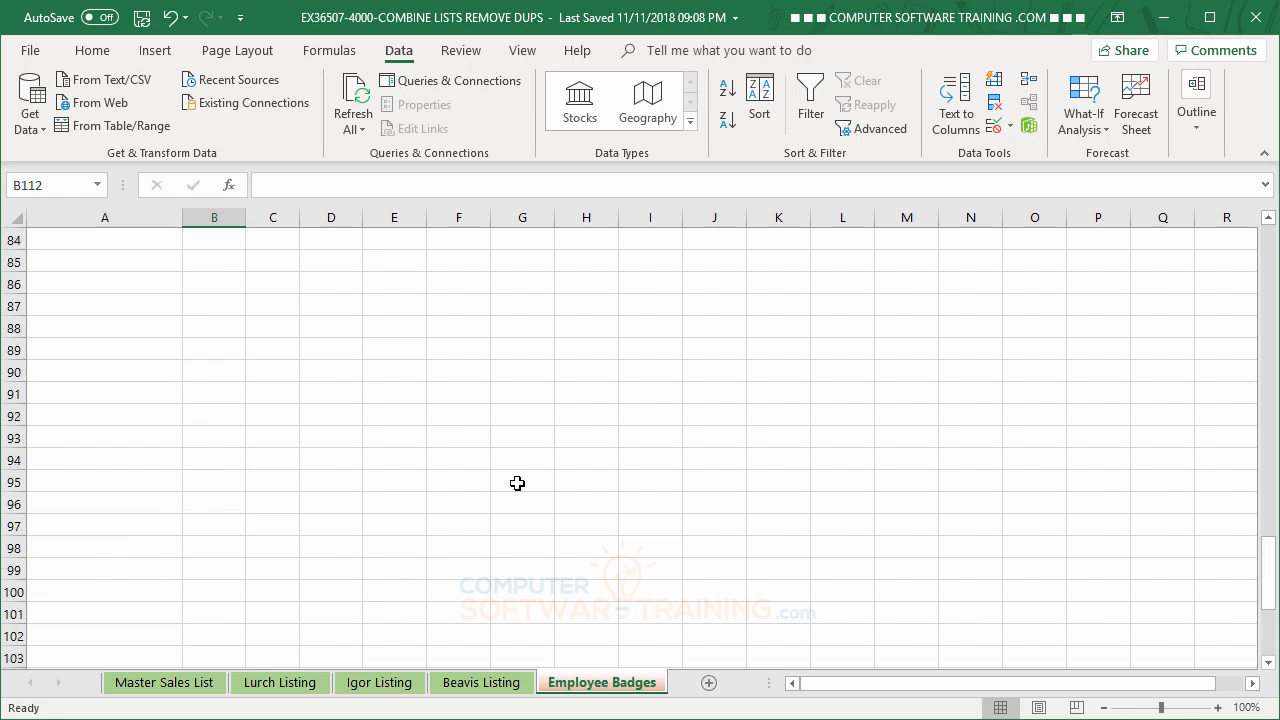
scroll(517, 483, up, 14)
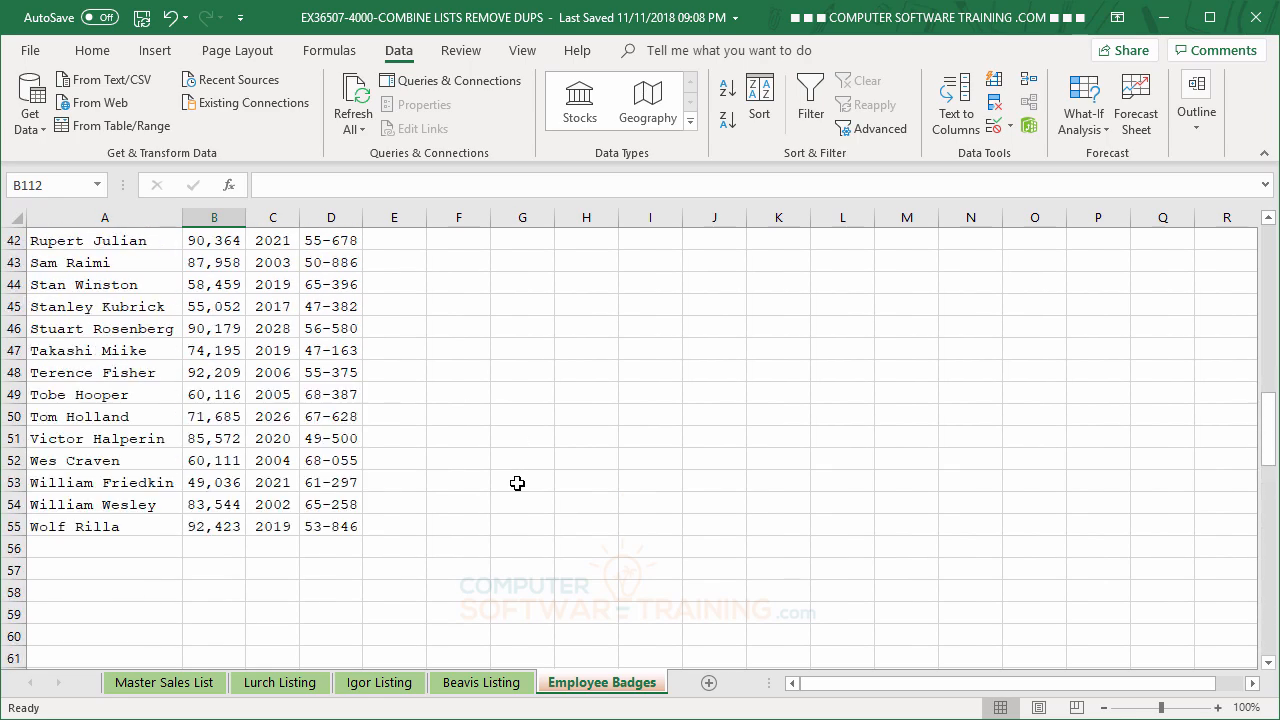
scroll(517, 483, up, 6)
scroll(517, 483, up, 8)
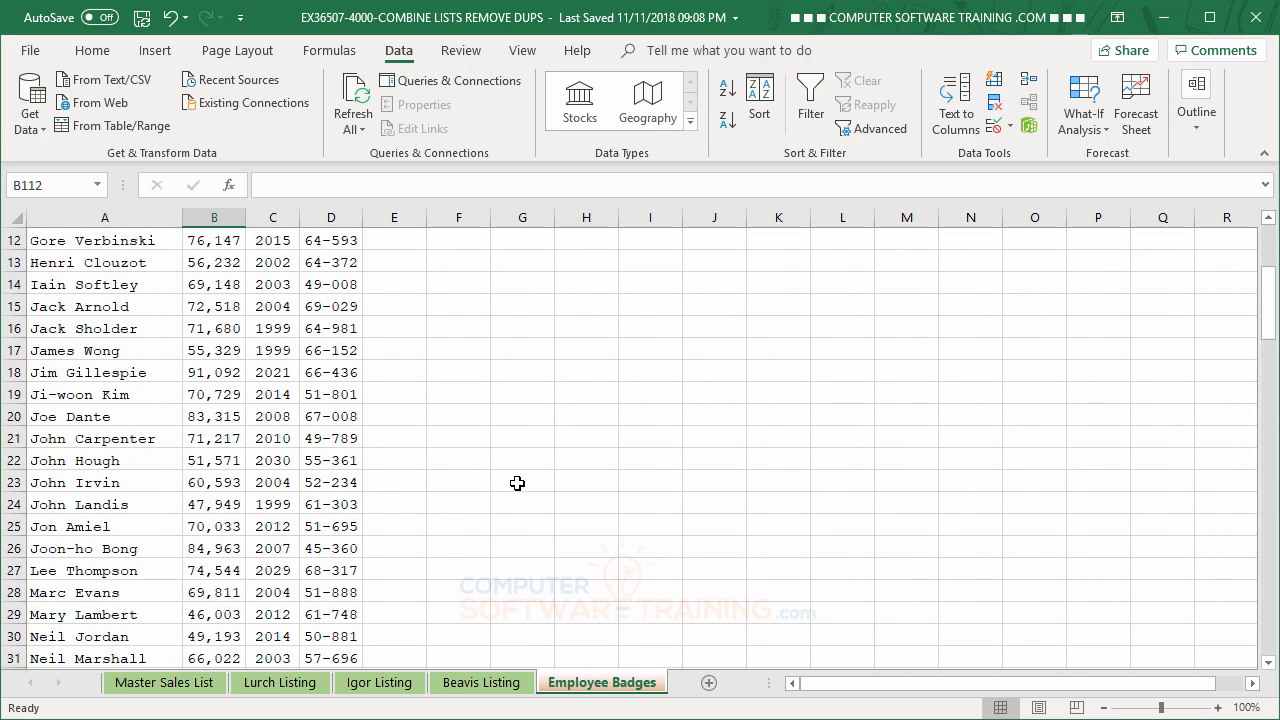